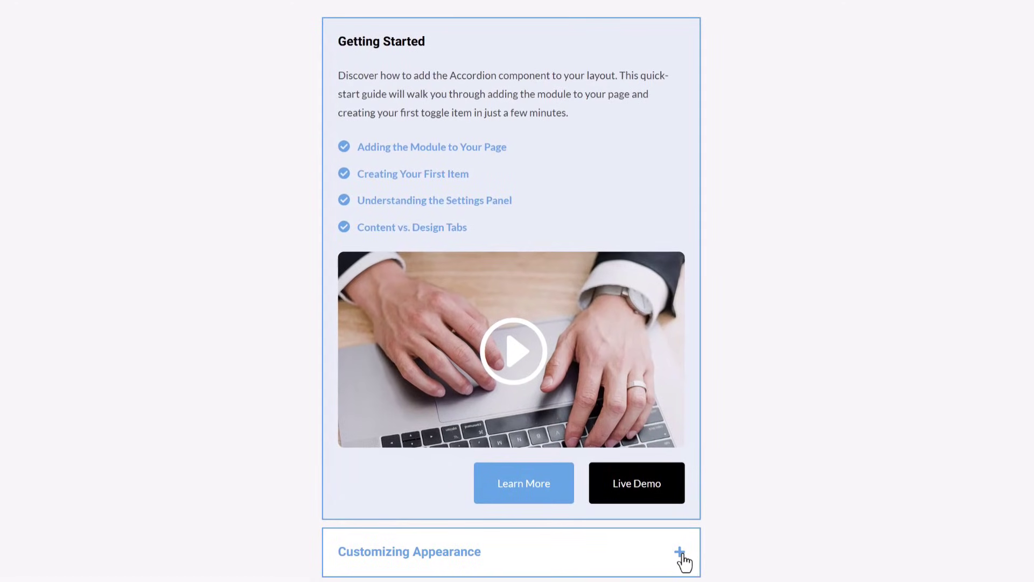
Step: Expand the Customizing Appearance FAQ item in the Visual Builder
click(679, 552)
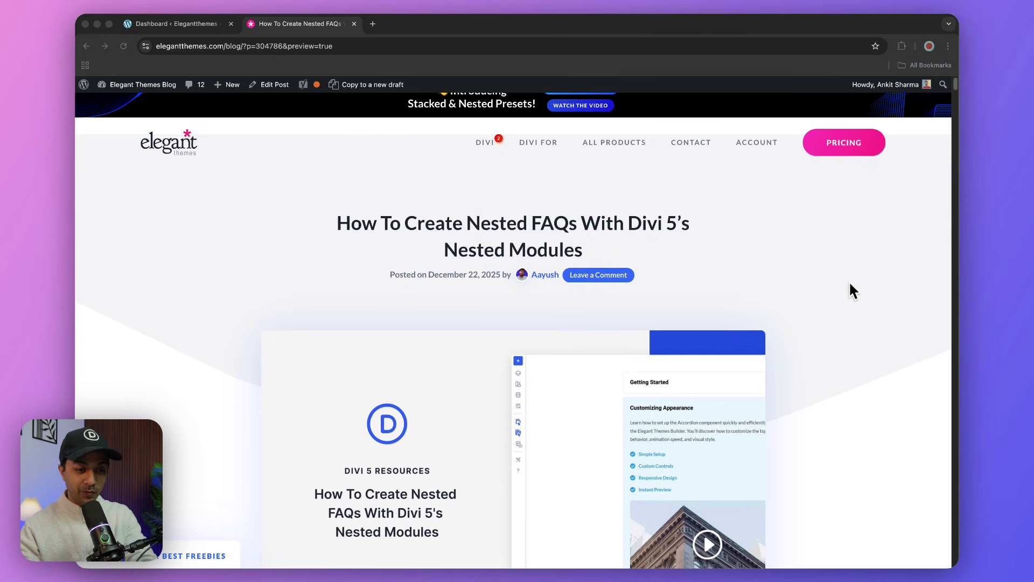
Step: Download the tutorial's FAQ layout as 'Unstyled – FAQ.json' and reveal it in Finder
scroll(397, 411, down, 10)
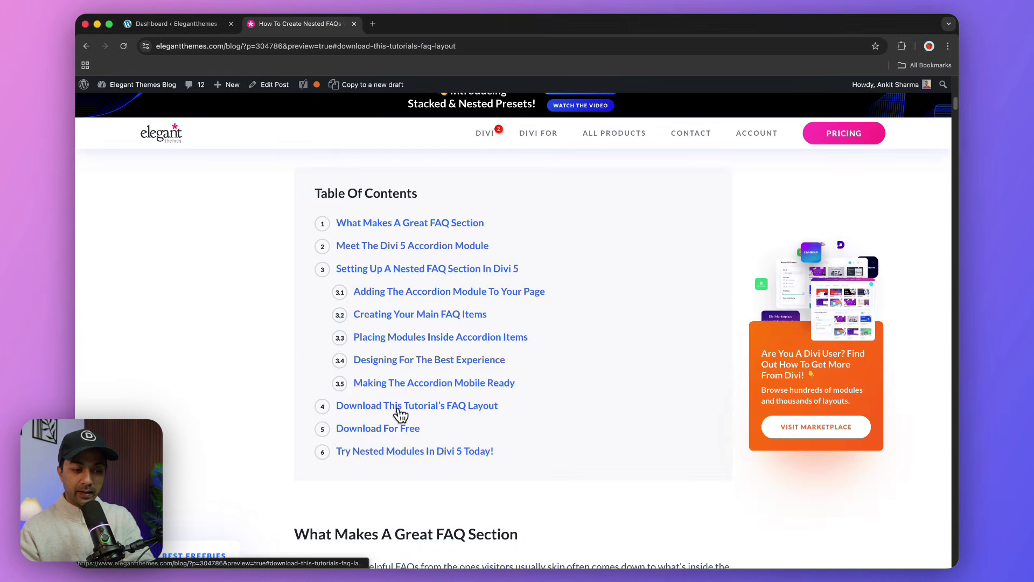
click(397, 408)
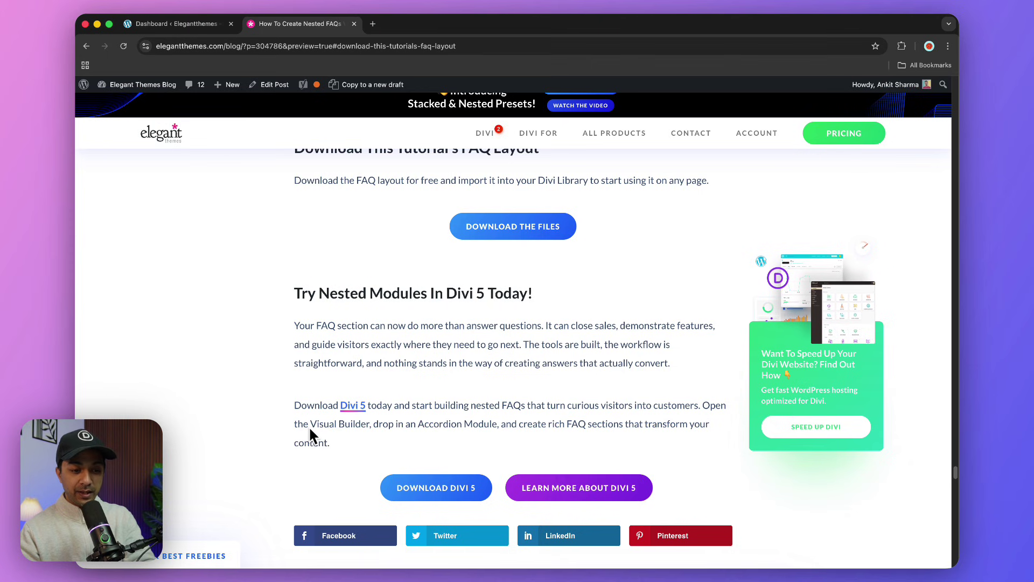
scroll(525, 327, up, 1)
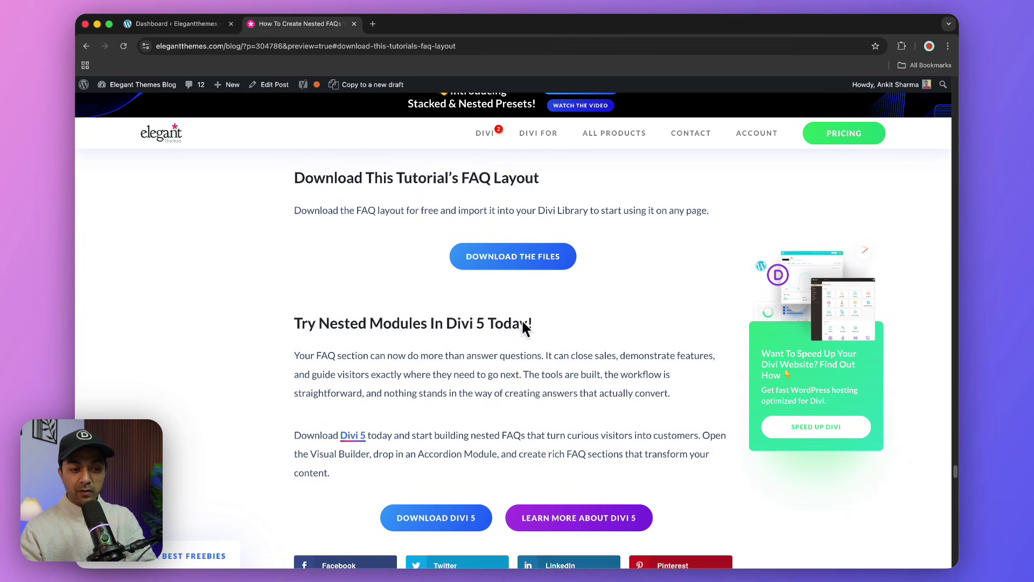
click(498, 257)
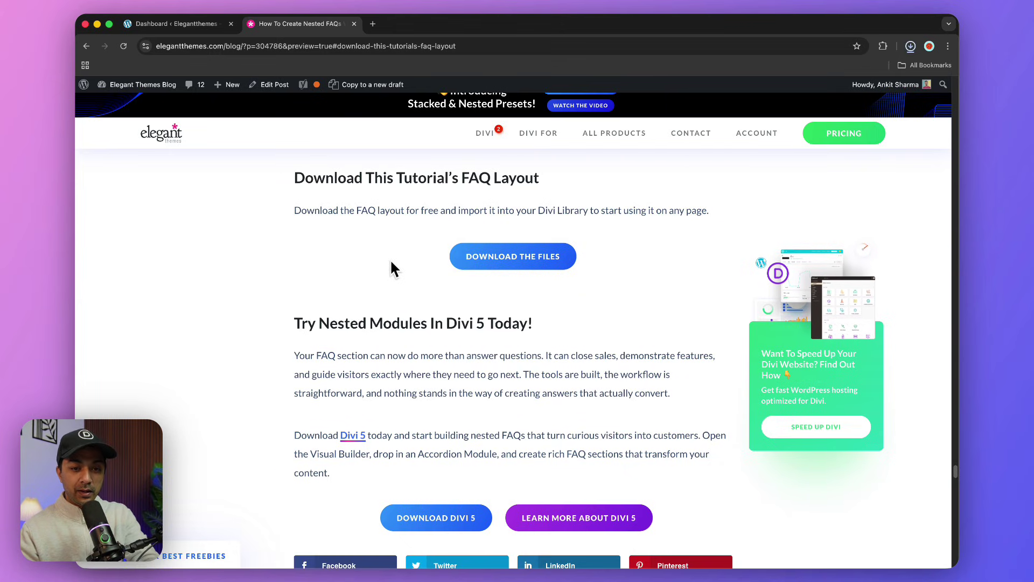
click(911, 47)
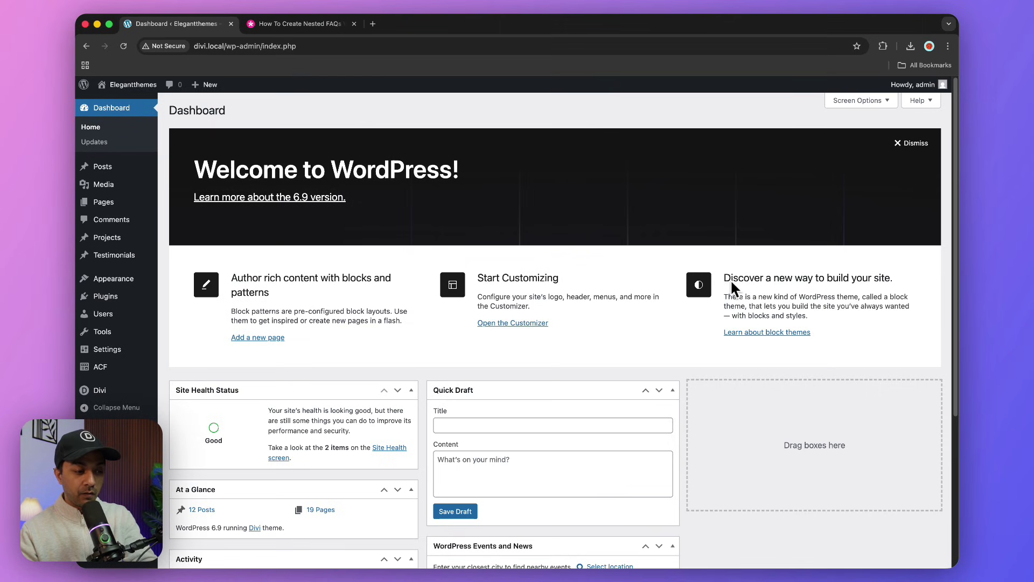
Step: Import 'Unstyled – FAQ.json' through Divi Library's Import & Export, then edit the Unstyled - FAQ layout
mouse_move(95, 393)
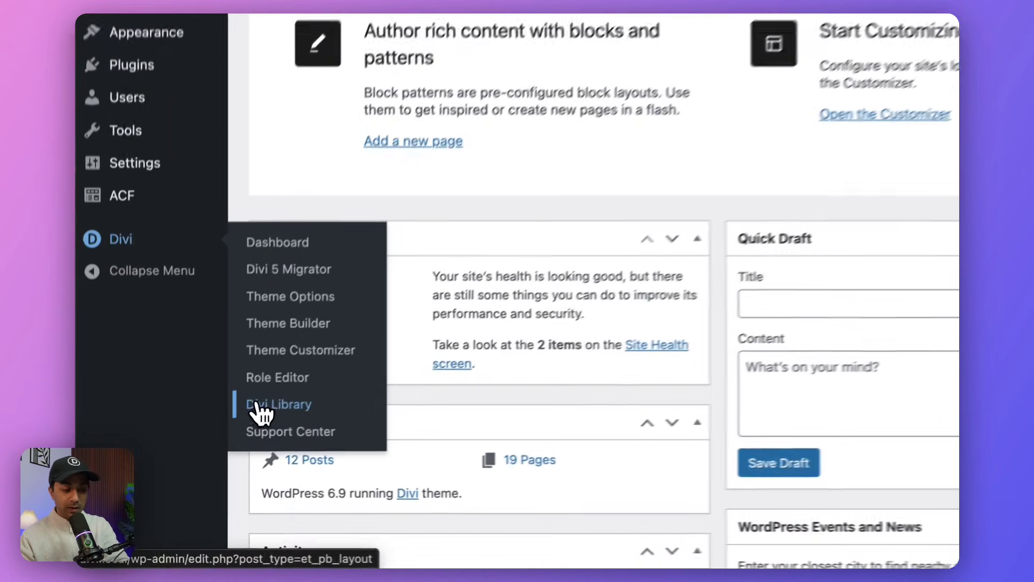
click(176, 480)
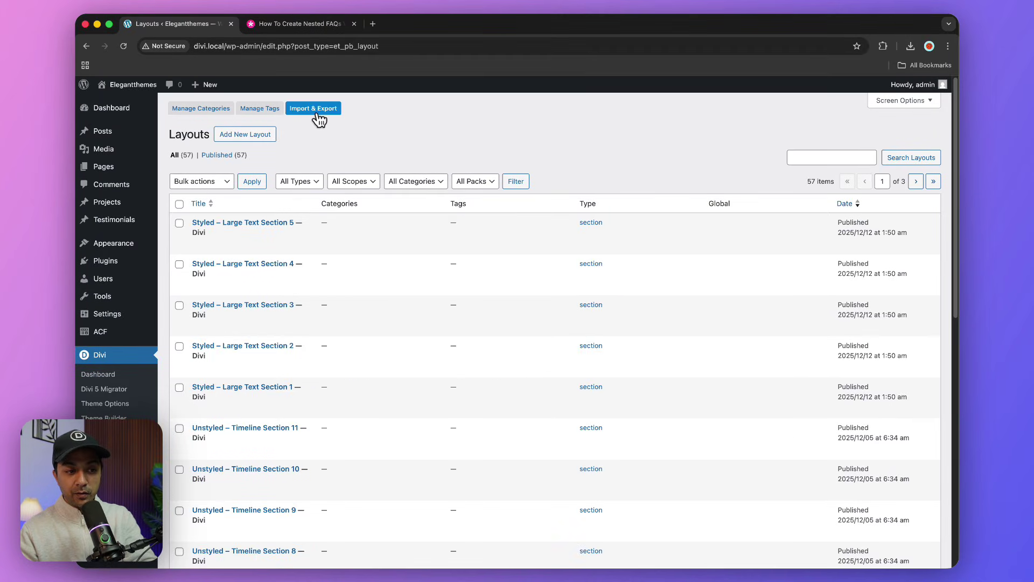
click(314, 109)
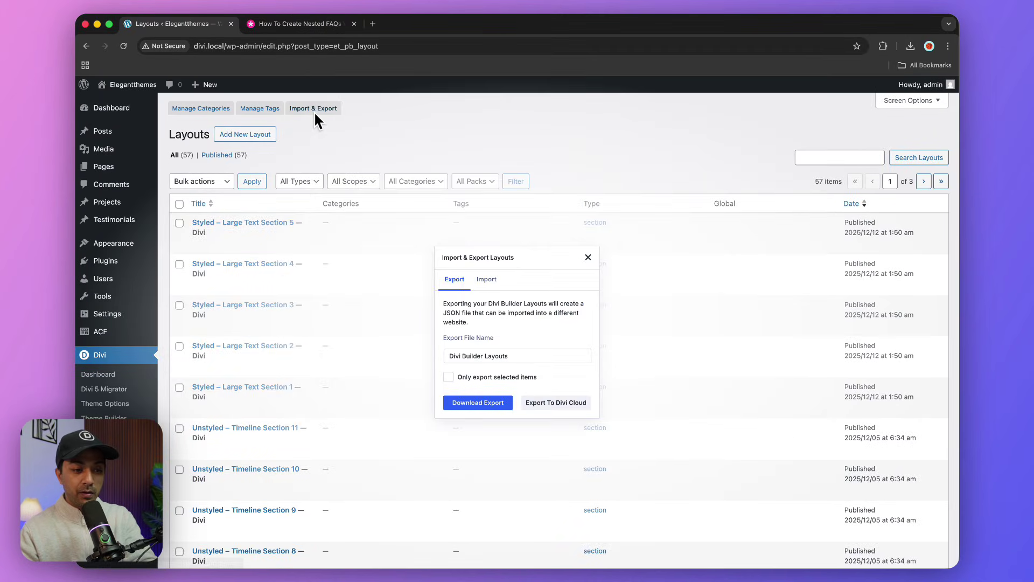
click(490, 288)
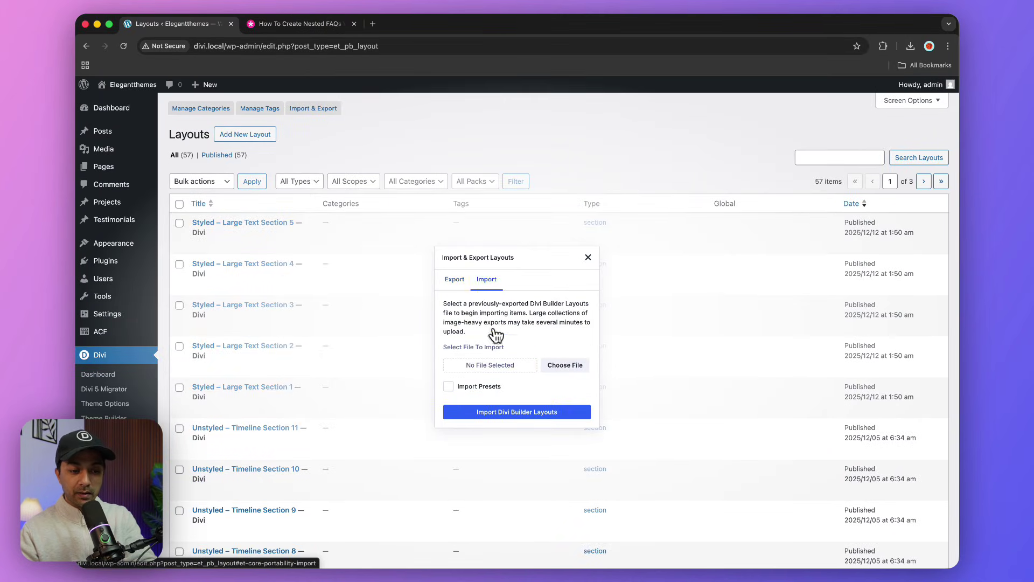
click(523, 369)
double_click(418, 186)
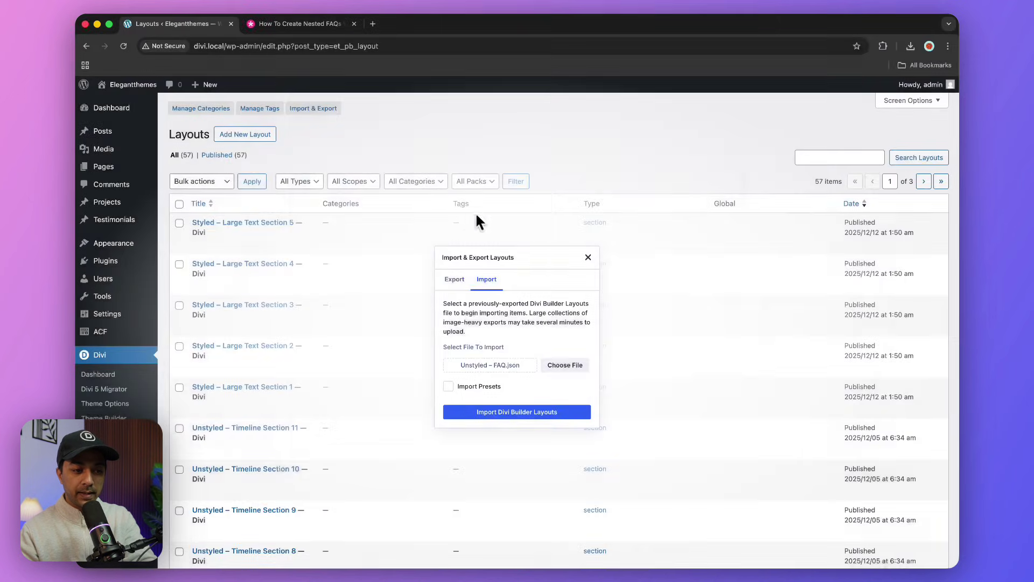
click(503, 412)
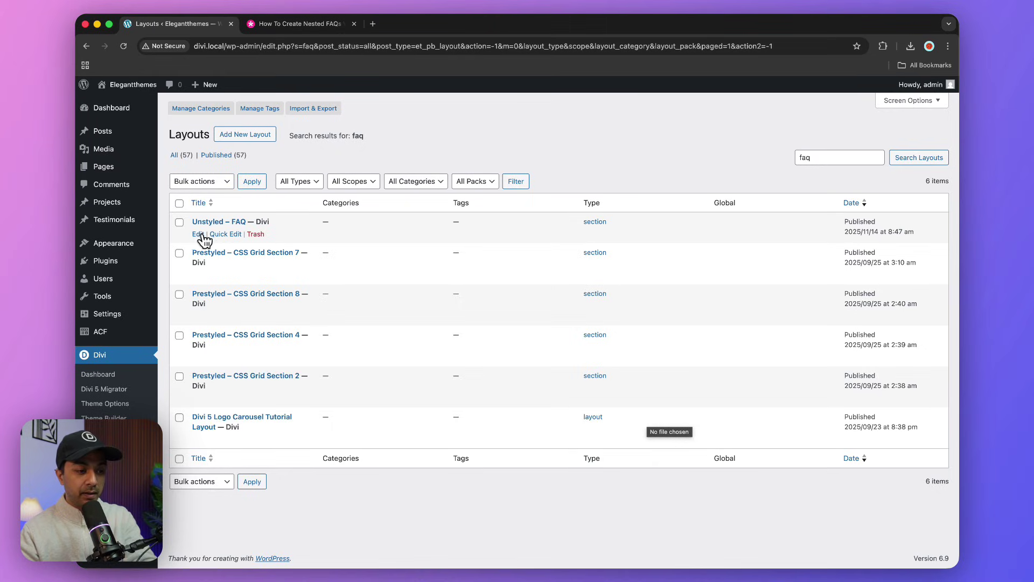
click(199, 233)
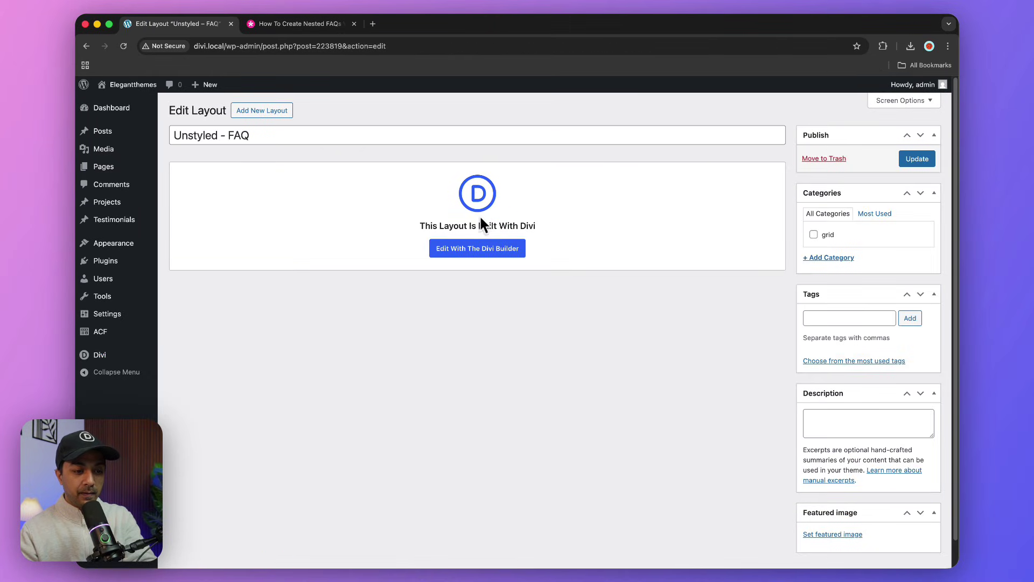
Step: Load the Unstyled - FAQ layout in the Divi Builder and use Copy Section on its FAQ section
click(474, 253)
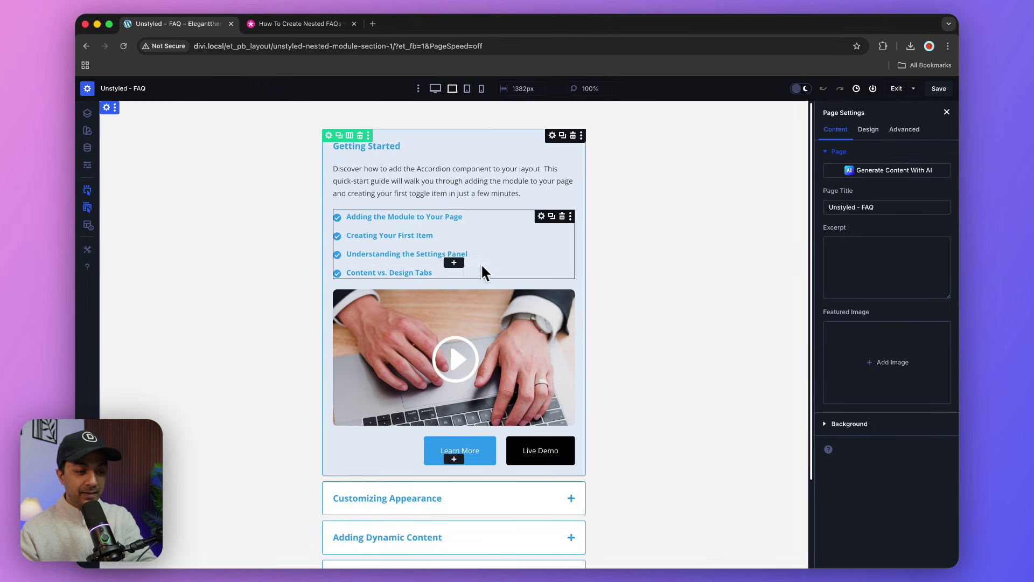
scroll(457, 258, down, 4)
scroll(470, 263, up, 4)
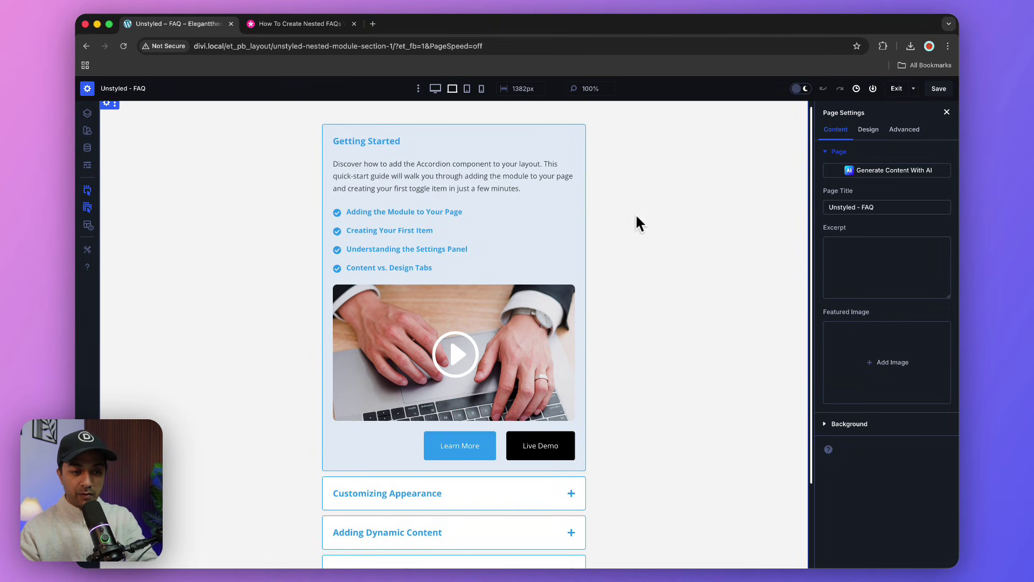
scroll(716, 257, down, 1)
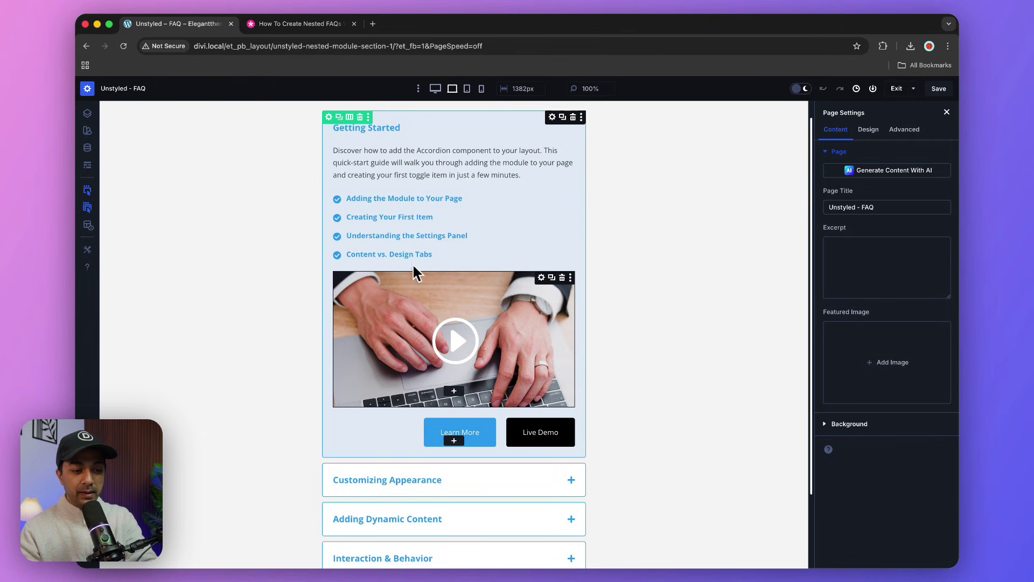
scroll(470, 338, down, 5)
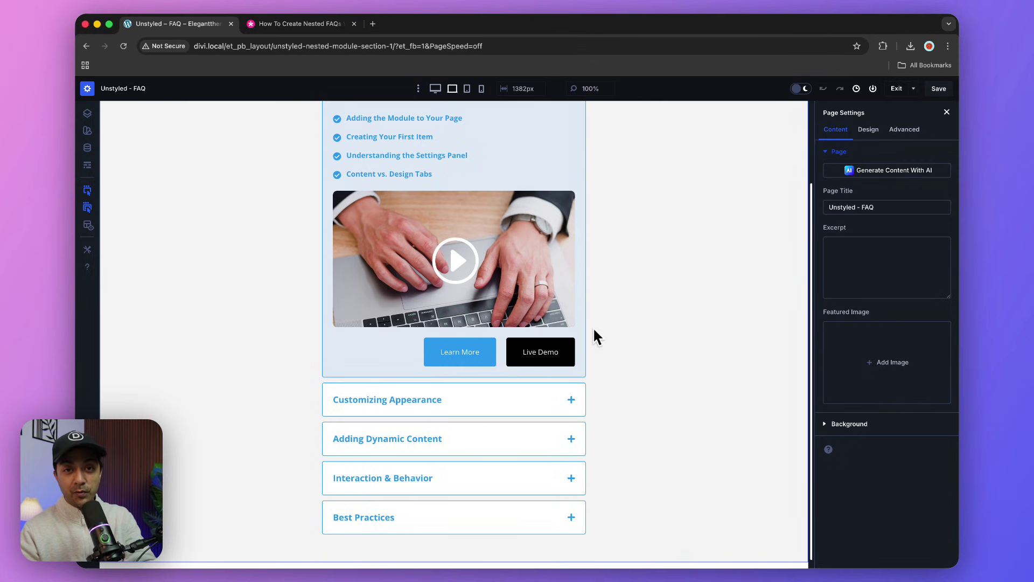
scroll(297, 248, up, 5)
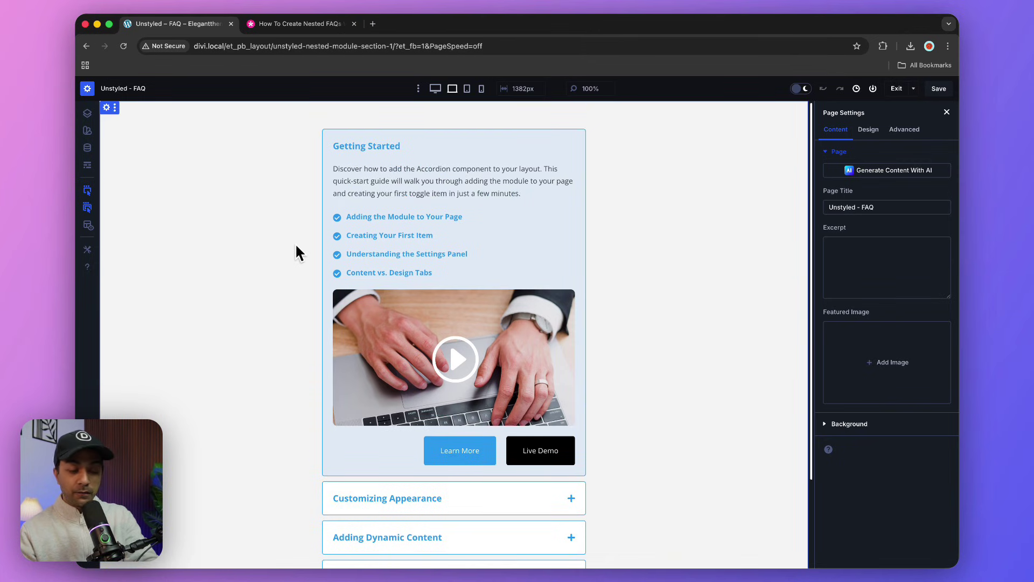
click(115, 108)
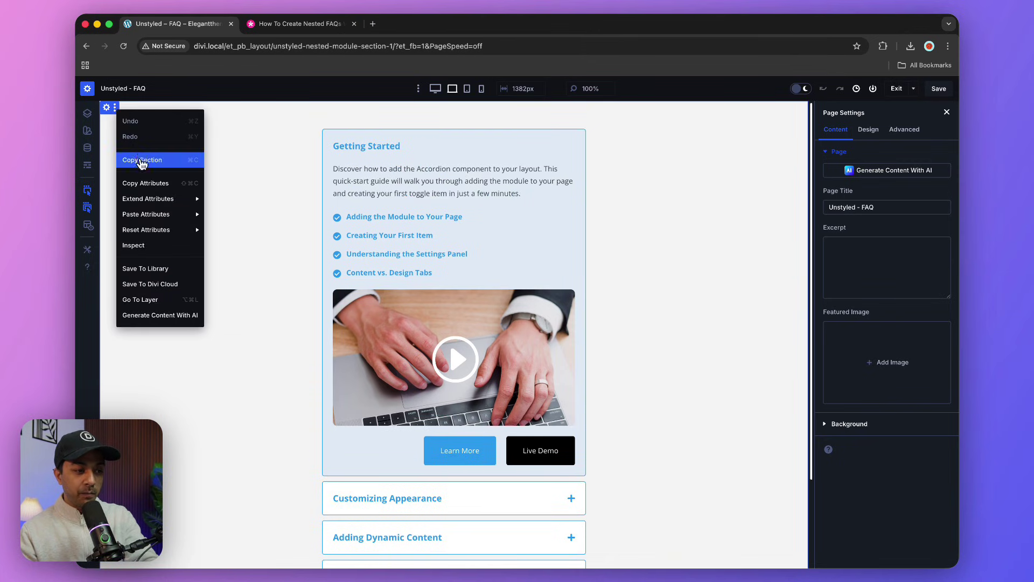
click(140, 157)
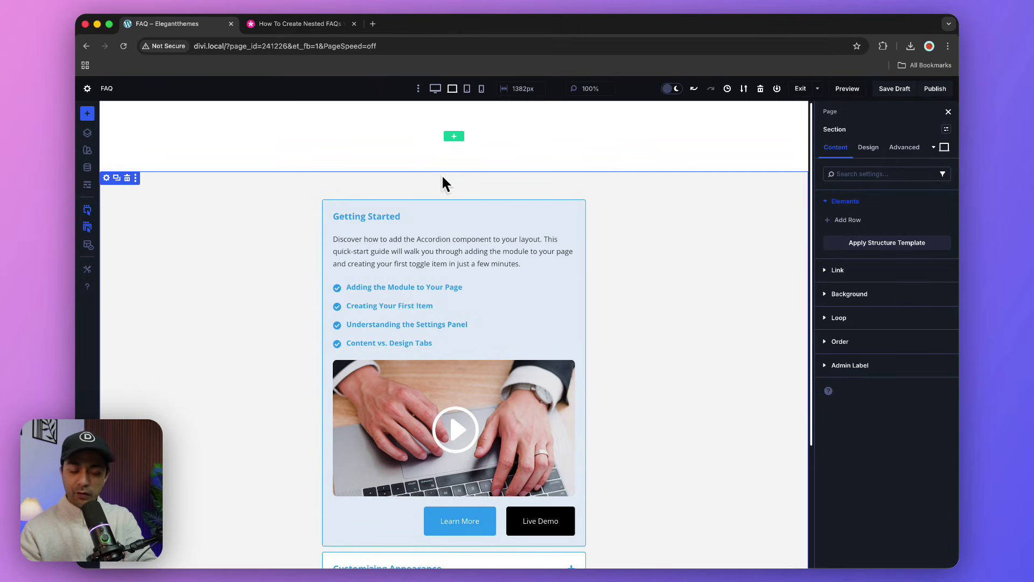
Step: Add a one-column row with a two-item Accordion at the top, expanding the second item
click(455, 136)
click(394, 195)
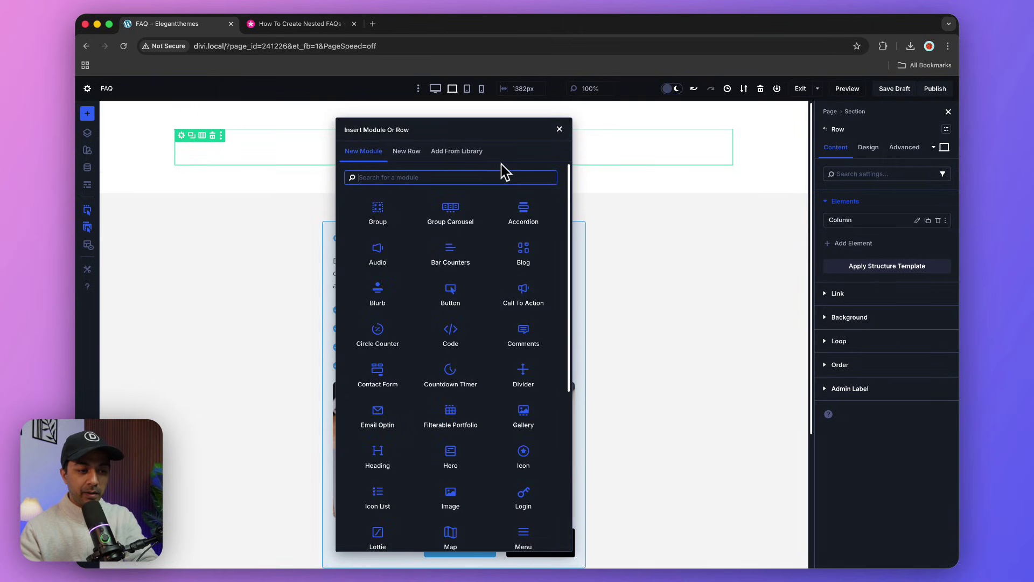
text(a)
click(530, 208)
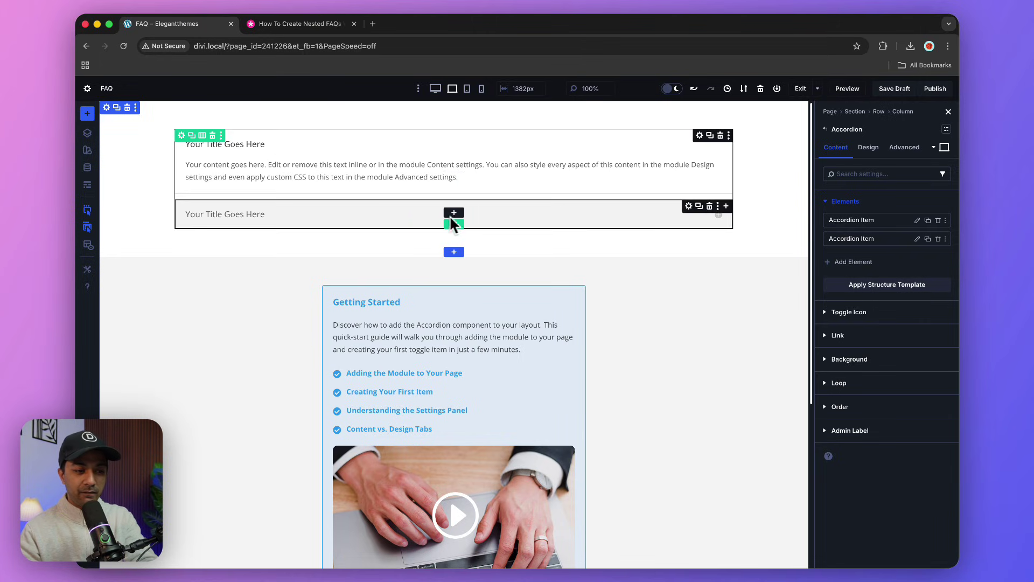
click(536, 180)
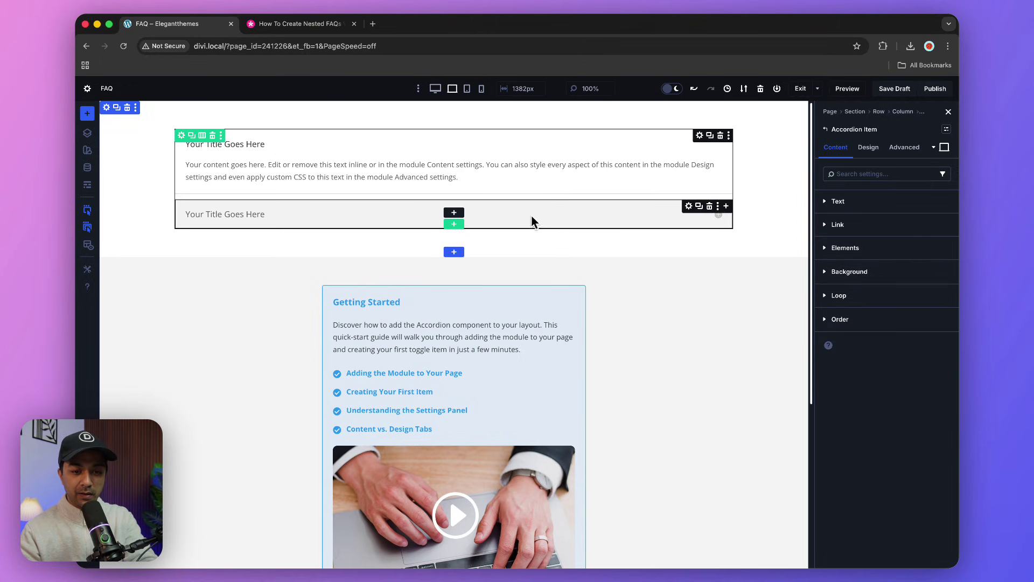
click(720, 218)
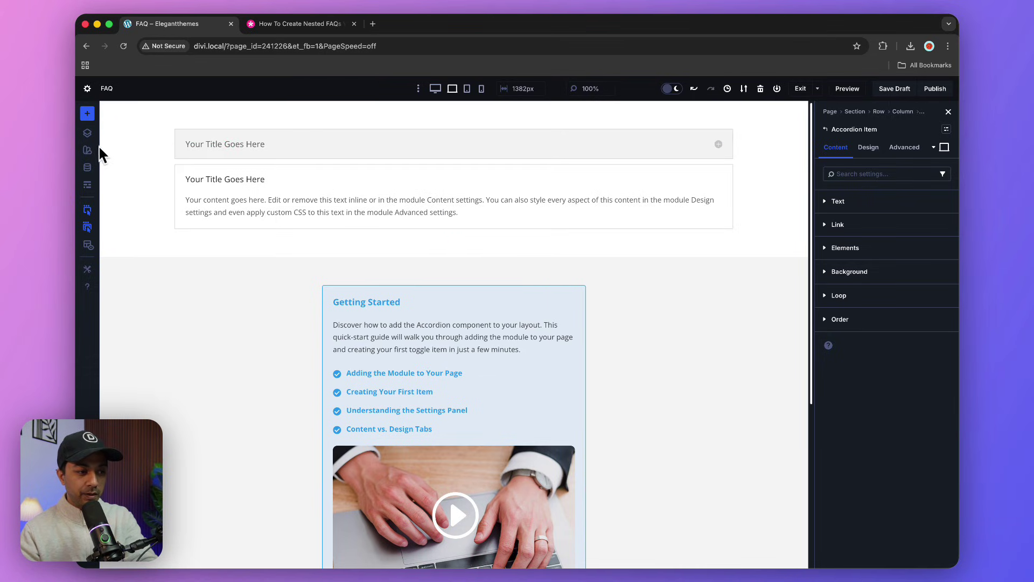
Step: Add a third Accordion Item via the Layers panel and expand it
click(87, 133)
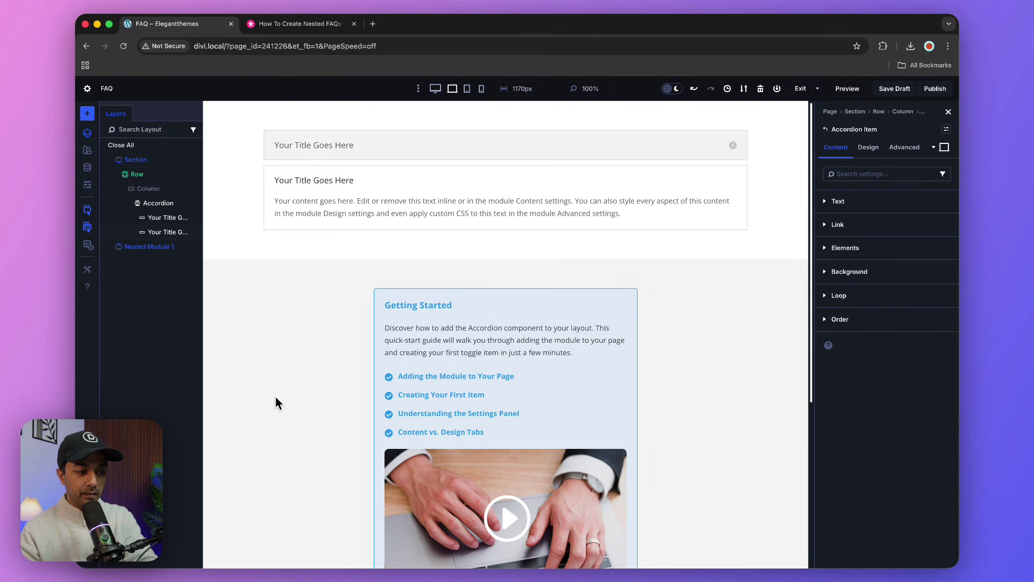
click(159, 204)
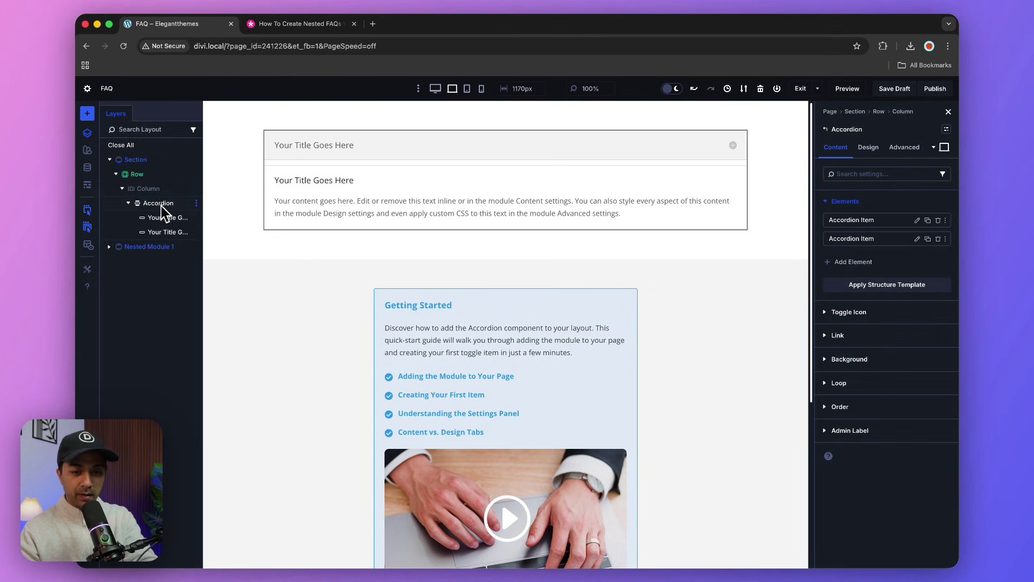
click(846, 268)
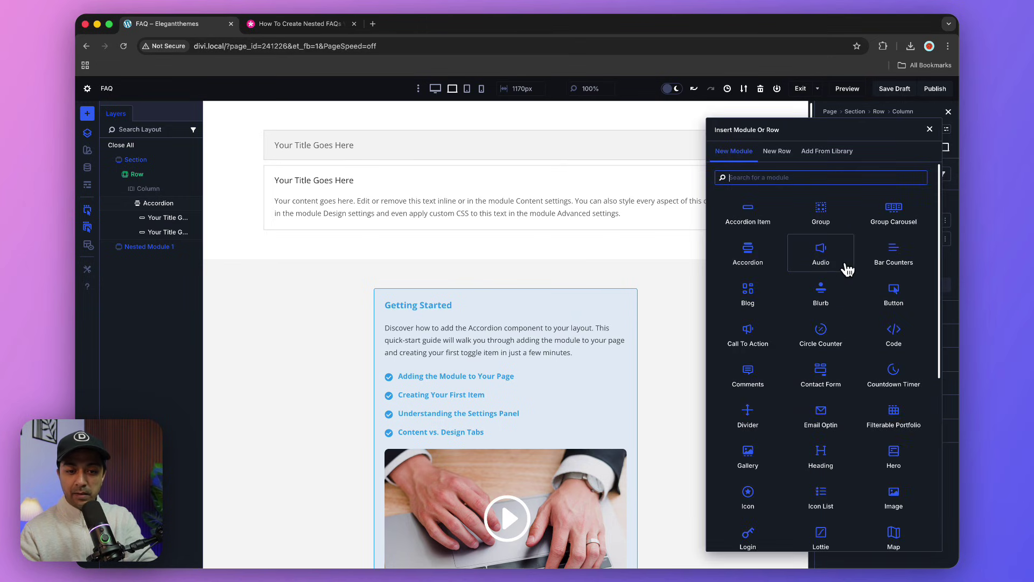
click(738, 222)
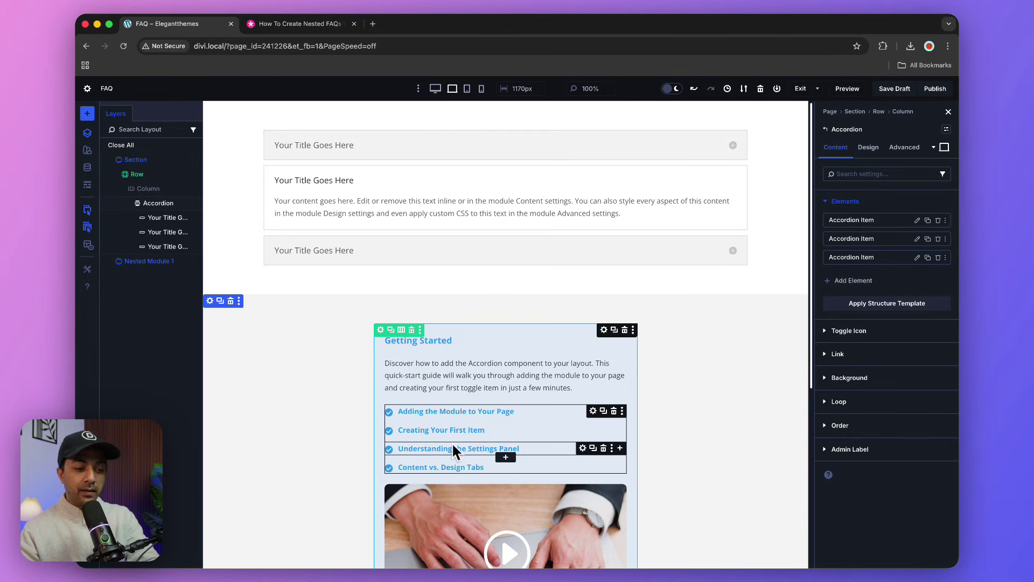
click(460, 259)
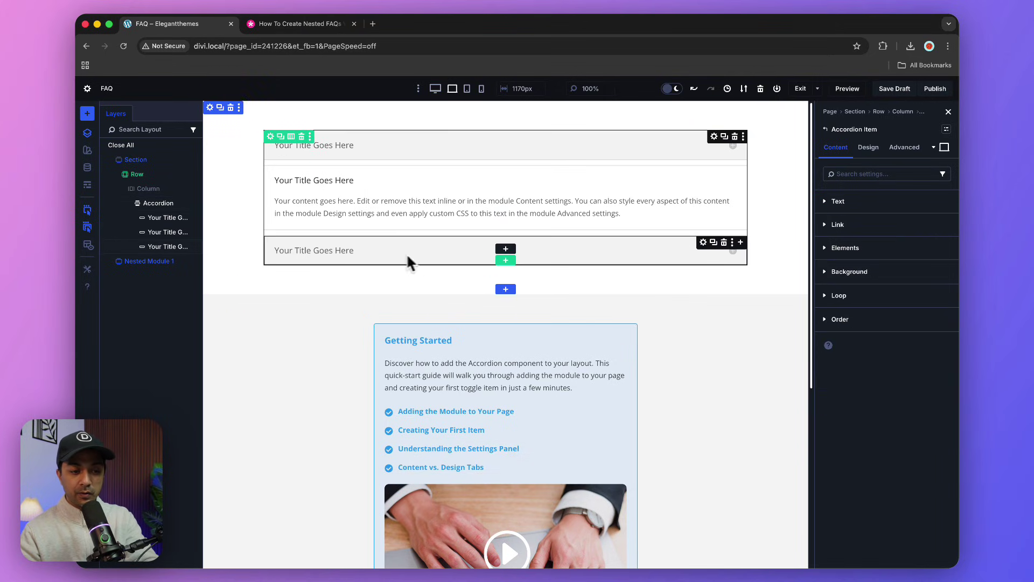
click(732, 251)
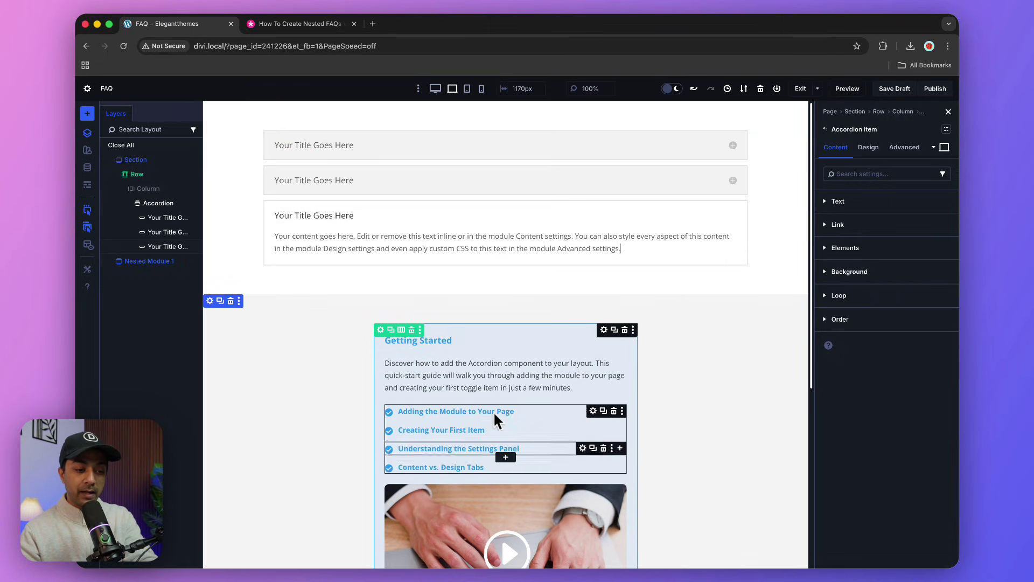
click(393, 256)
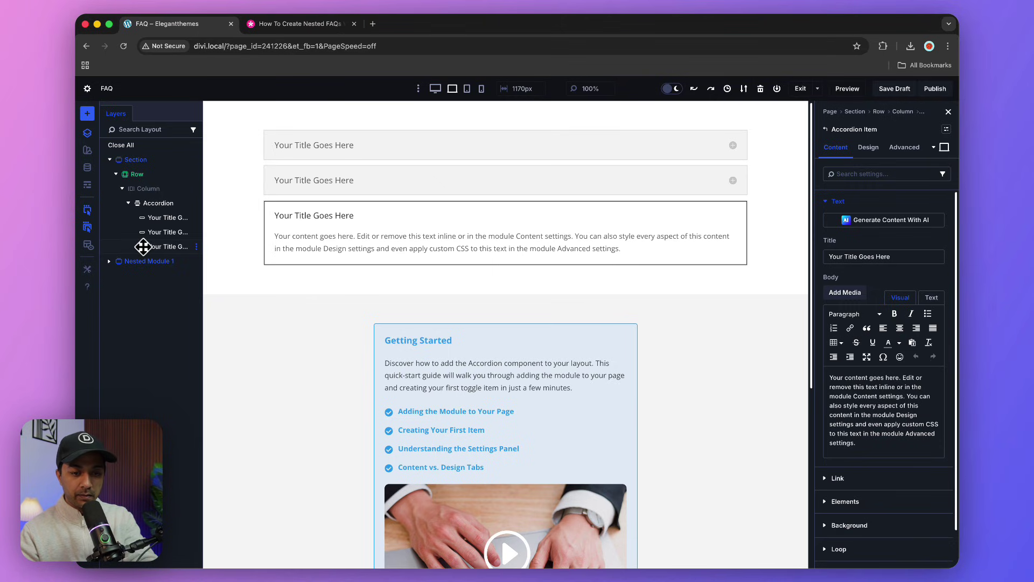
Step: Insert an Icon List with three 'List item text' entries into the third item's content
scroll(862, 269, down, 2)
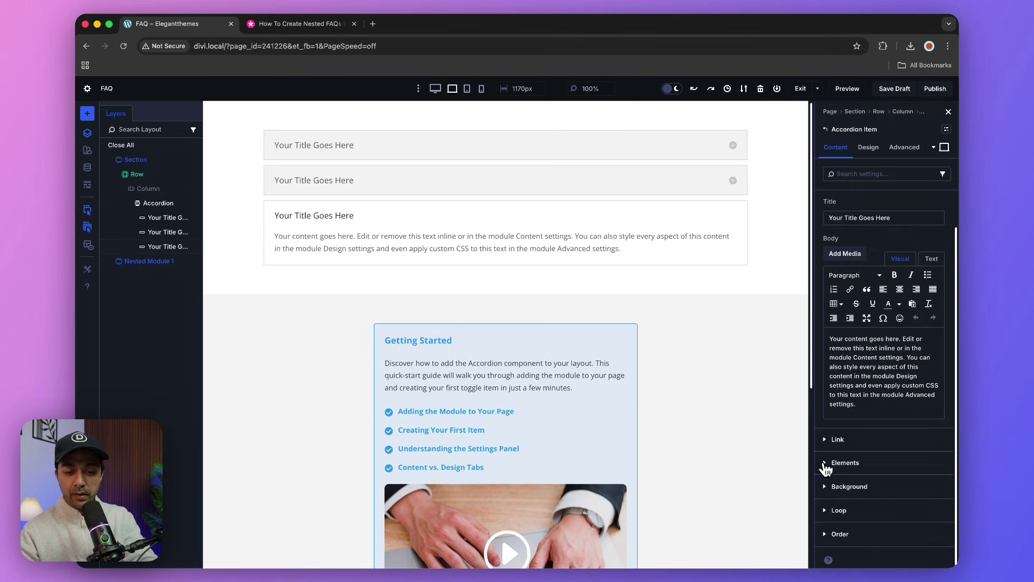
click(825, 464)
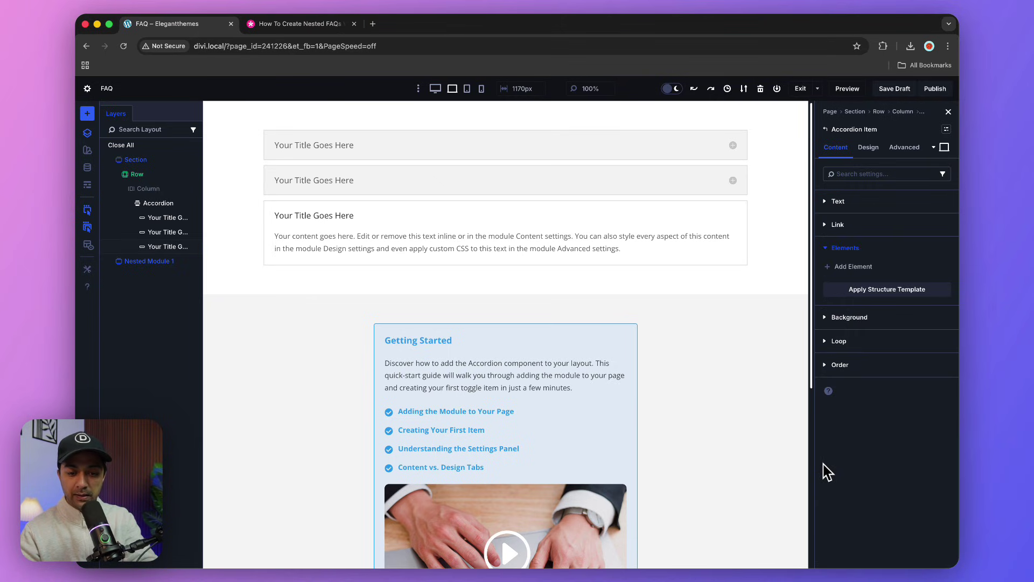
click(853, 269)
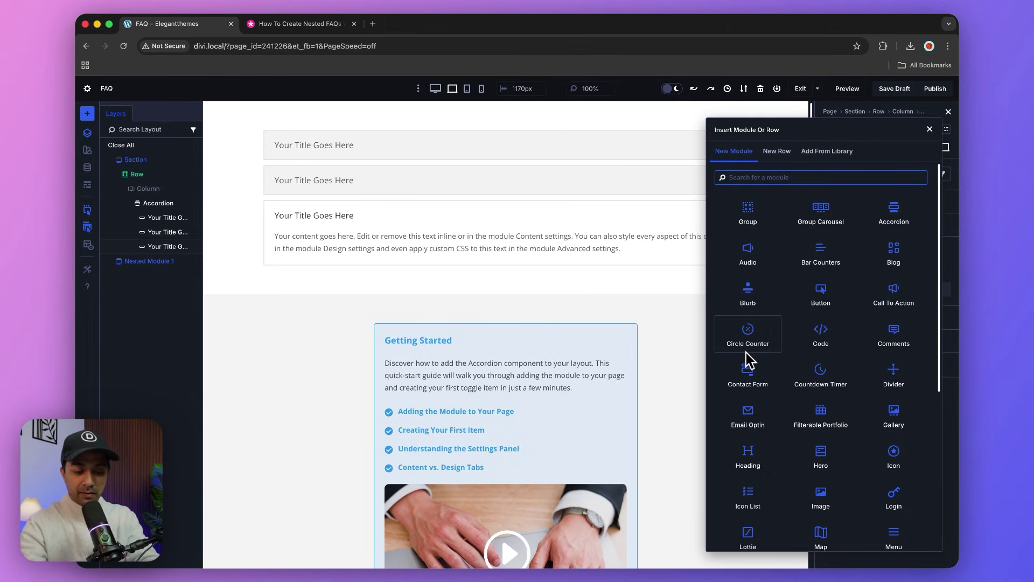
text(list)
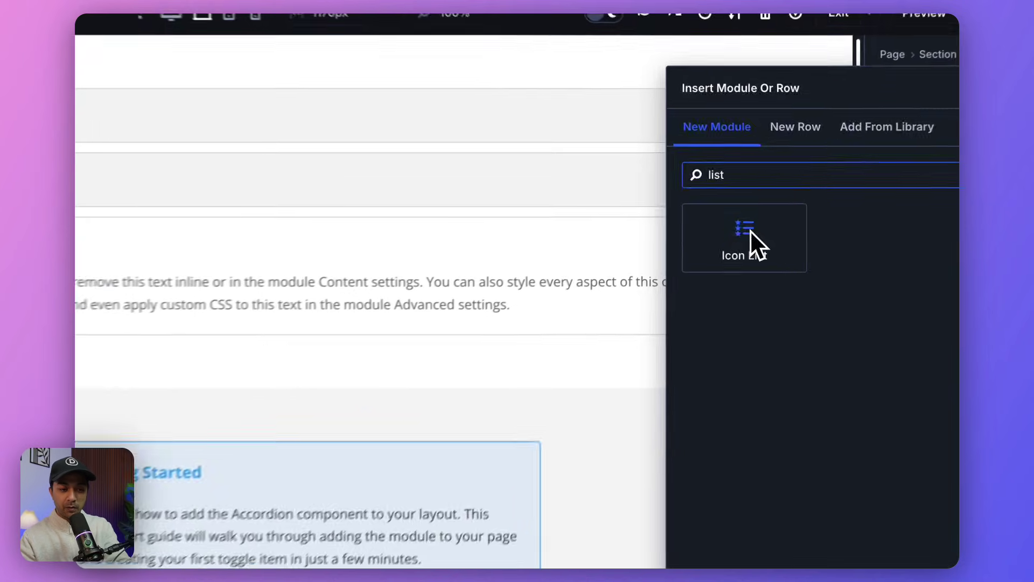
click(752, 214)
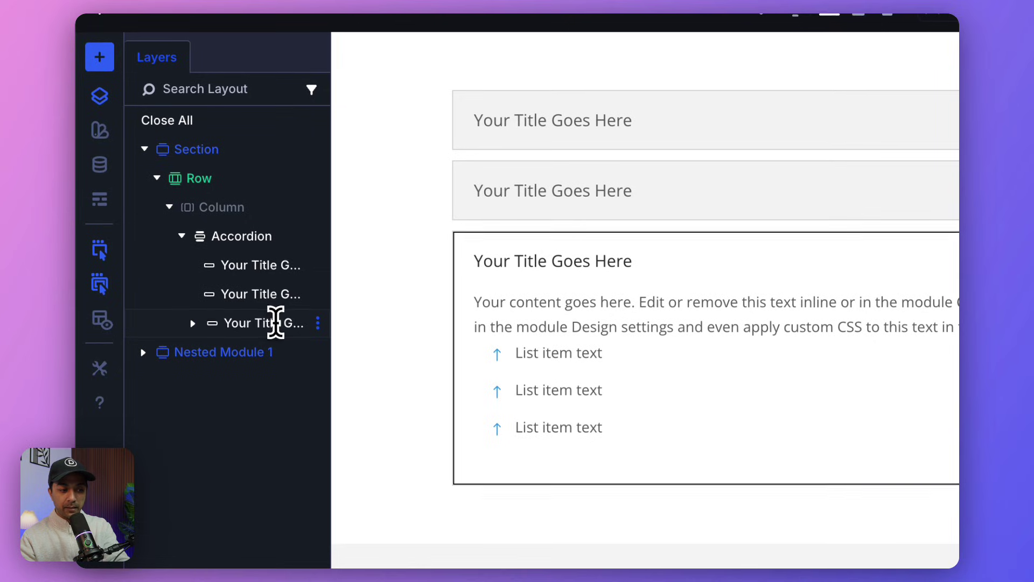
Step: Insert a Video module below the Icon List in the third accordion item
click(279, 322)
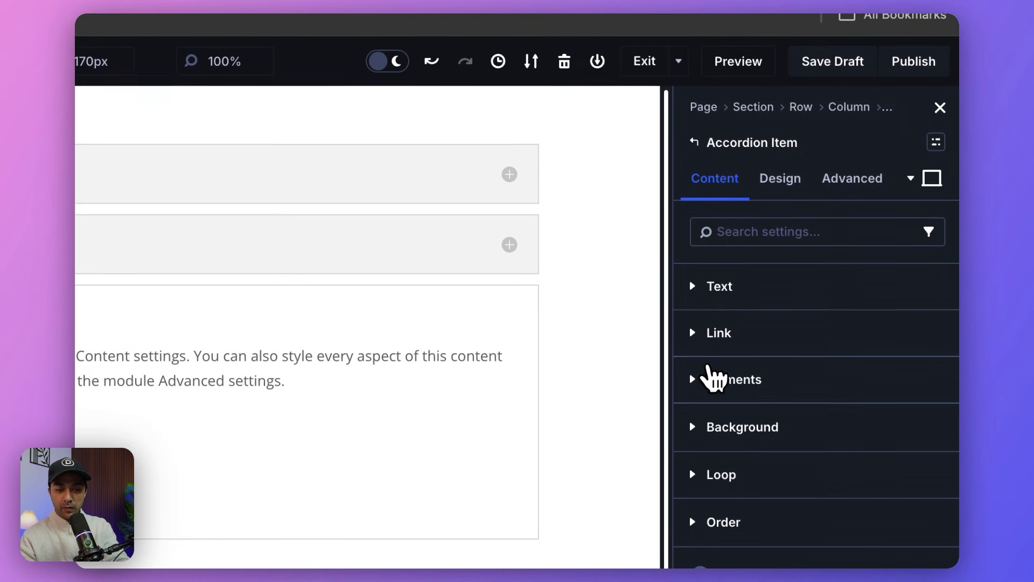
click(732, 385)
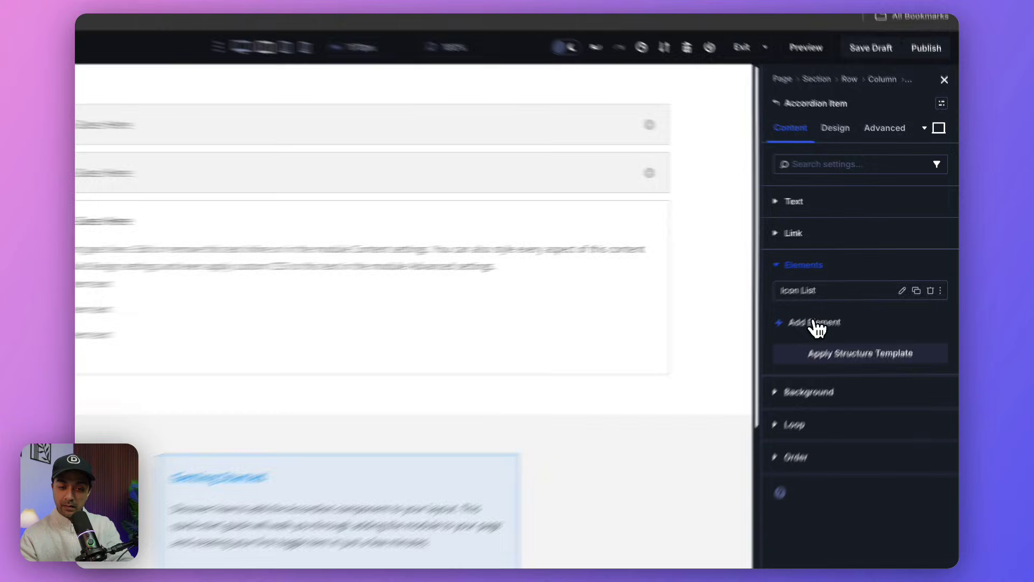
click(857, 291)
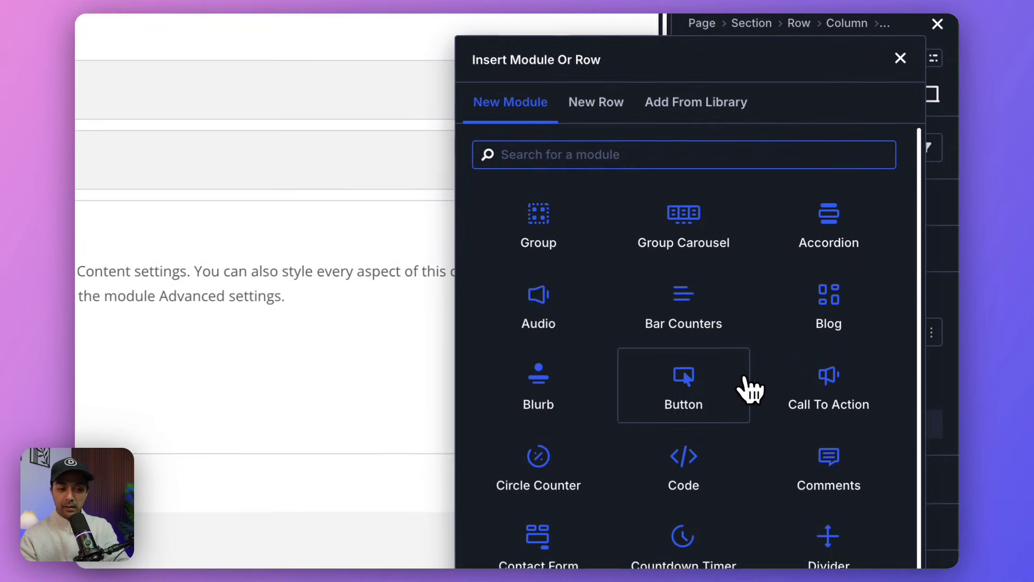
text(video)
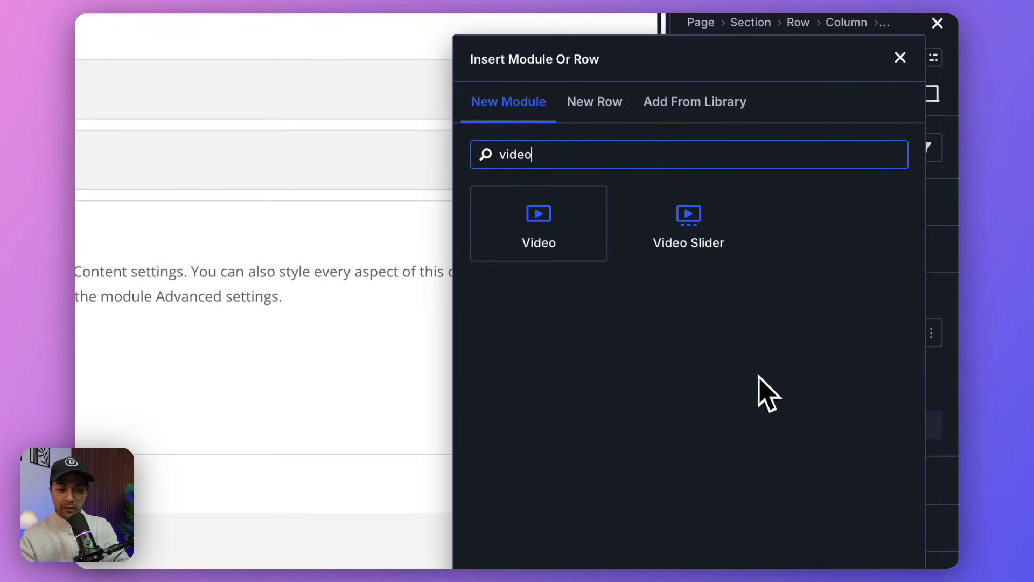
click(557, 249)
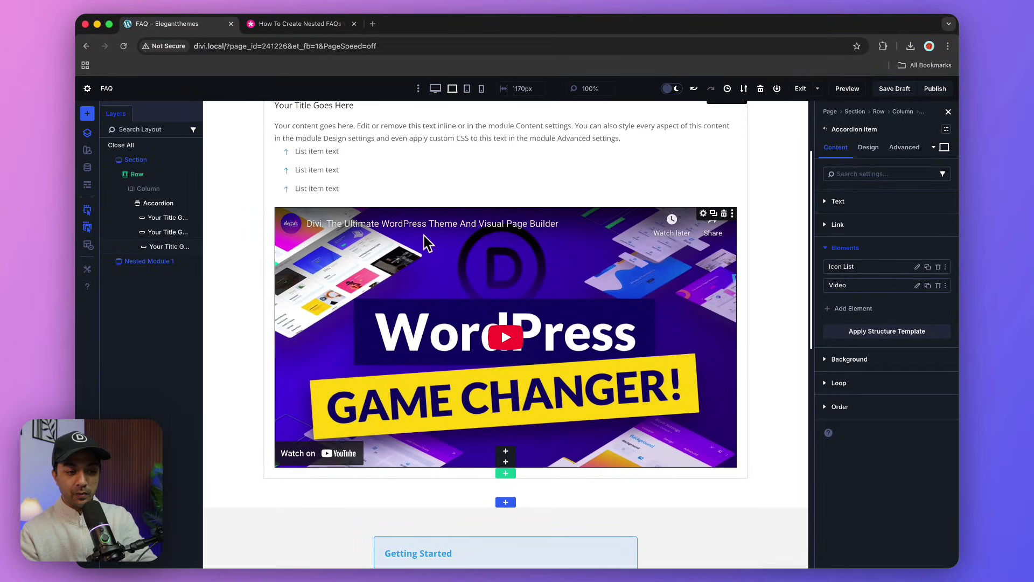
scroll(604, 293, down, 2)
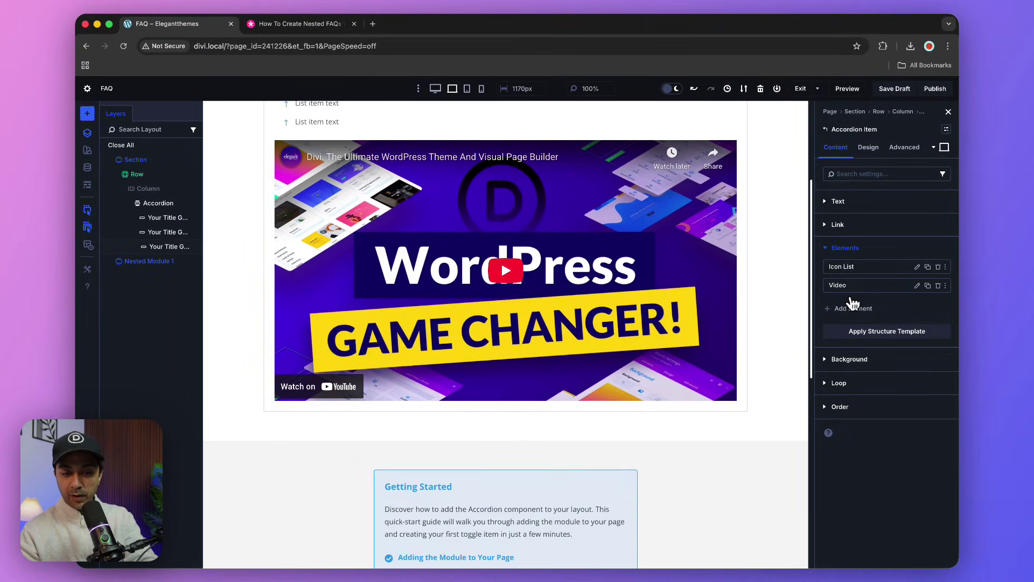
Step: Add an empty Group element below the video
click(856, 308)
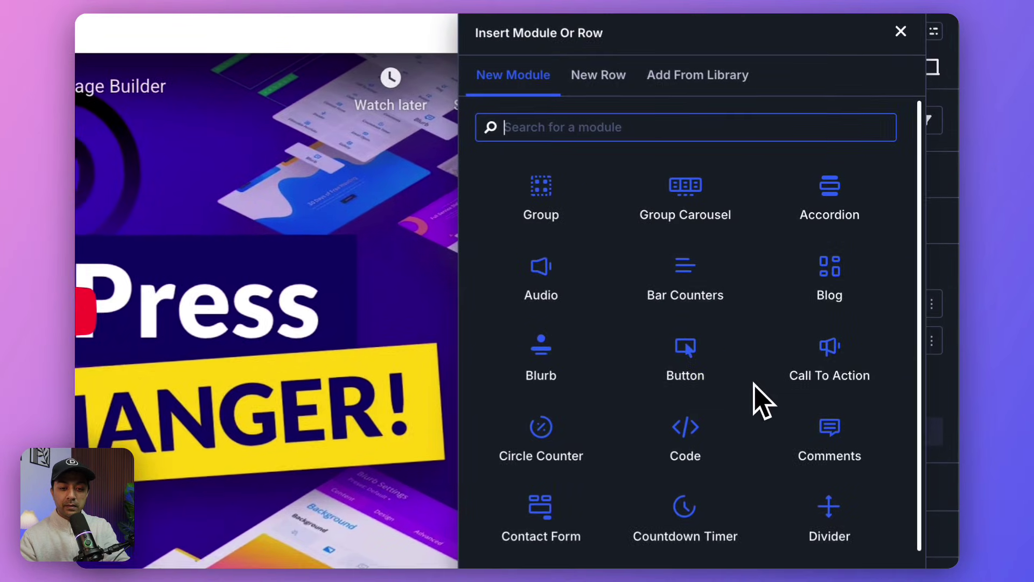
click(603, 218)
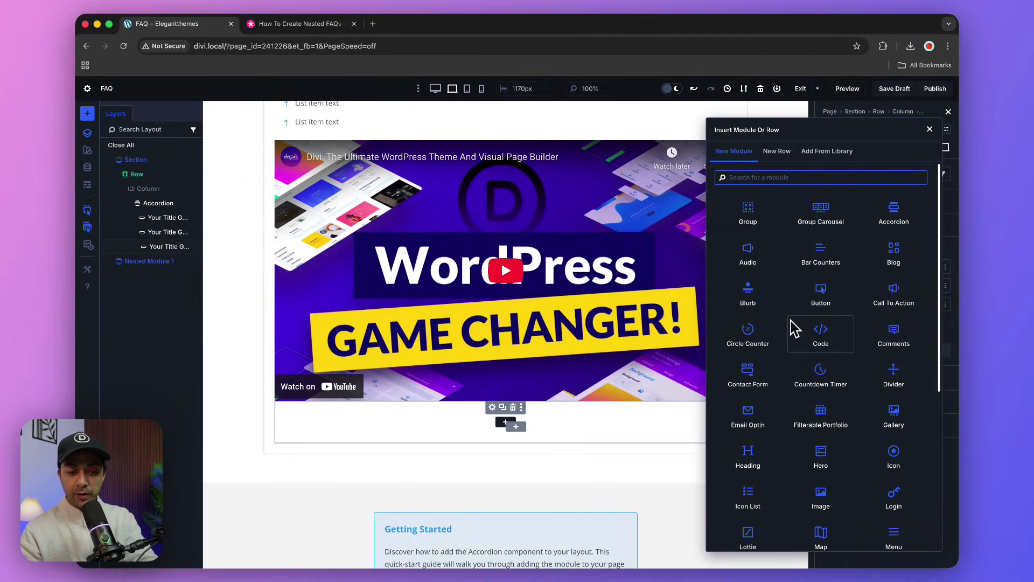
click(747, 213)
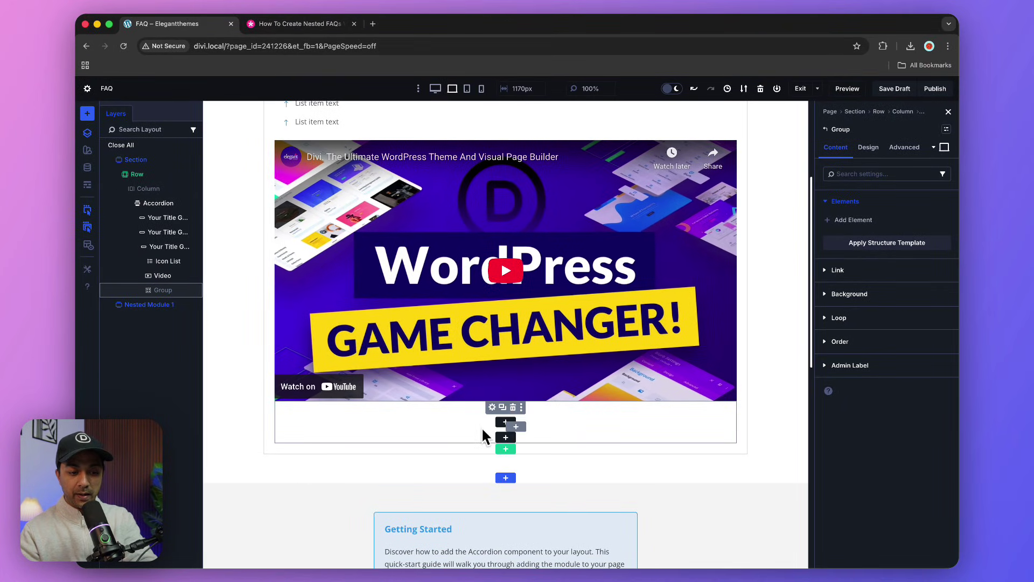
Step: Put a 'Click Here' Button inside the Group and duplicate it
click(502, 424)
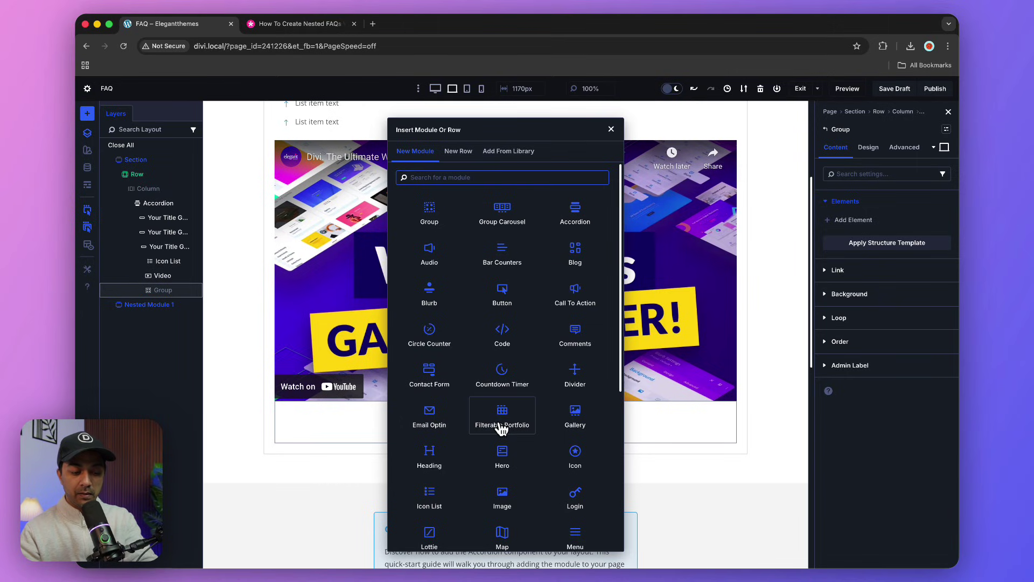
text(bu)
click(428, 215)
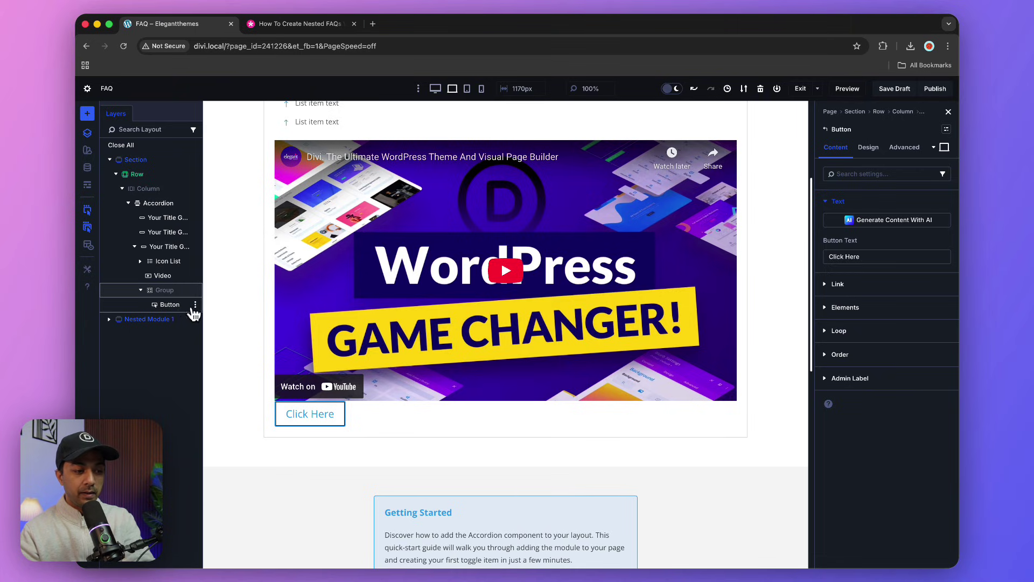
click(195, 305)
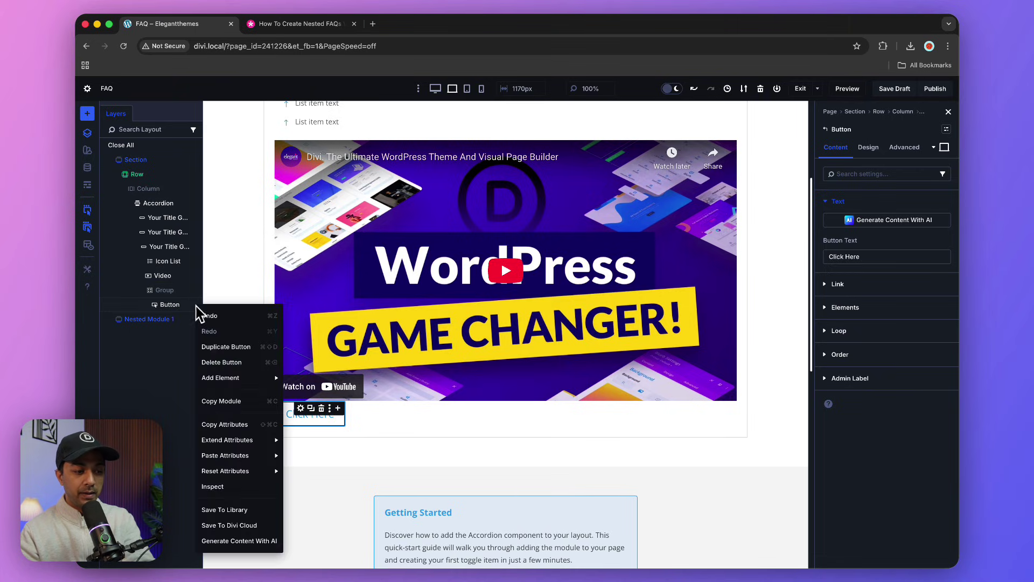
click(206, 345)
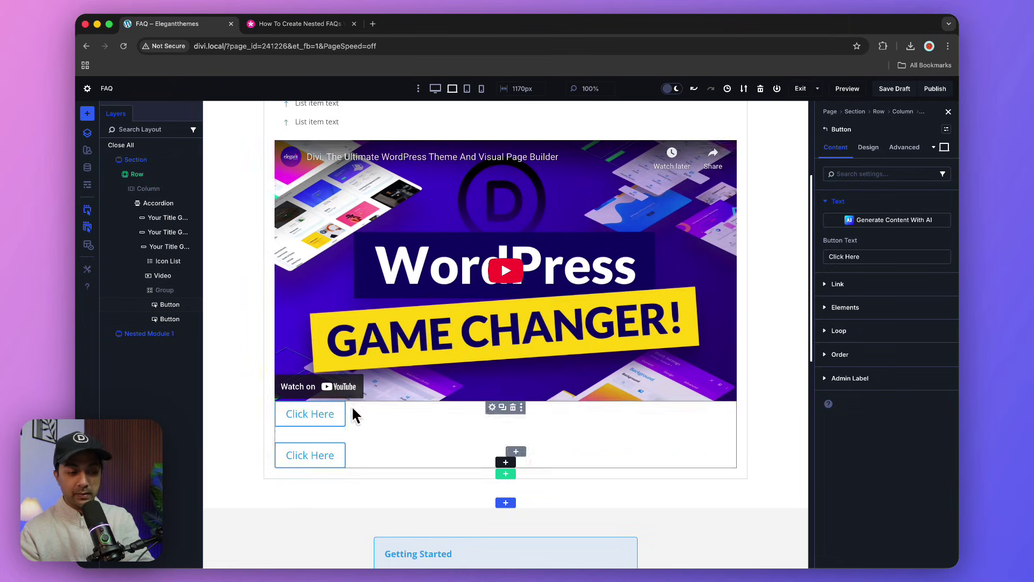
Step: Set the Group's Layout Direction to Row and Justify Content to End
scroll(378, 419, down, 2)
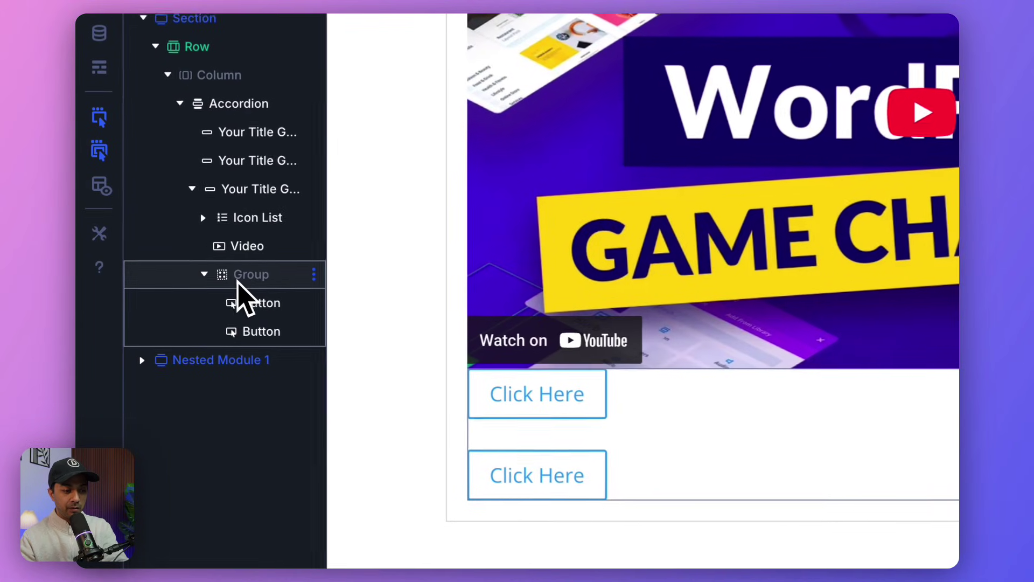
click(242, 276)
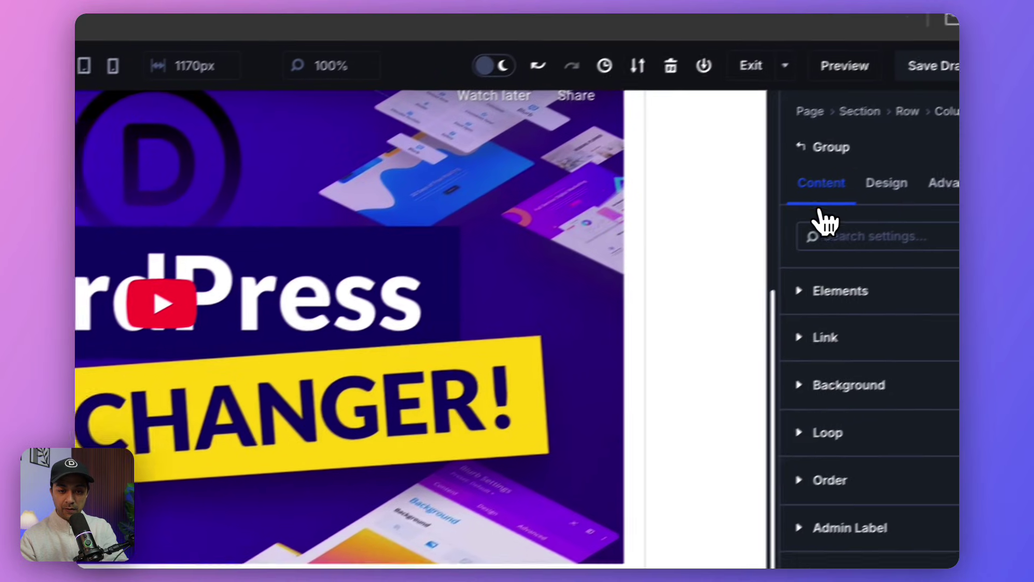
click(789, 167)
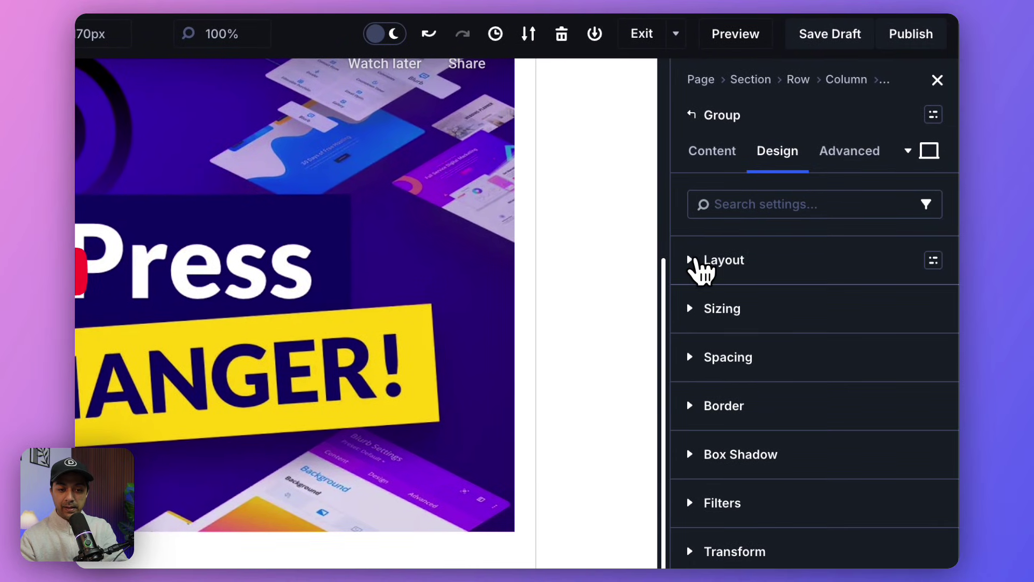
click(700, 264)
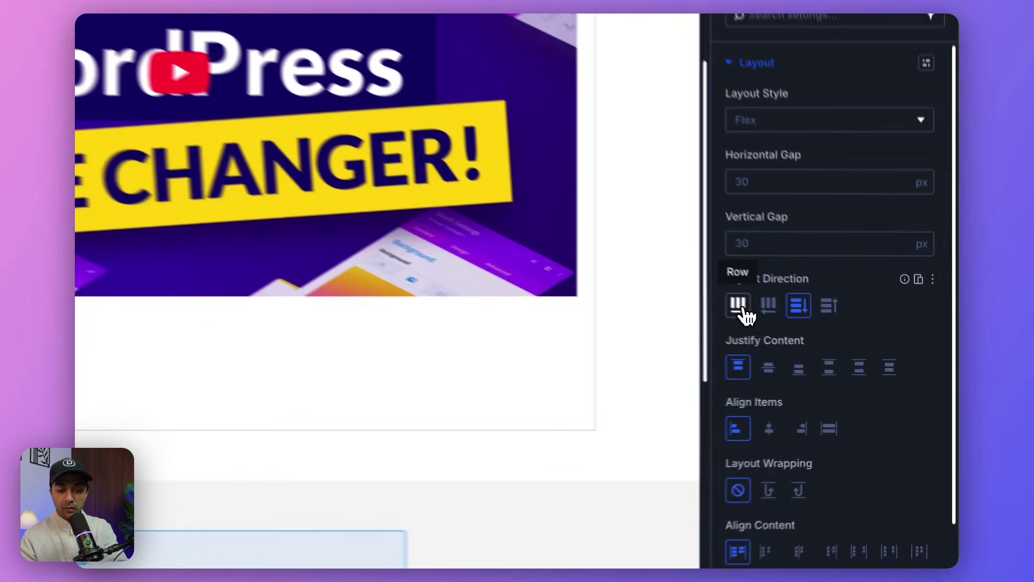
click(831, 342)
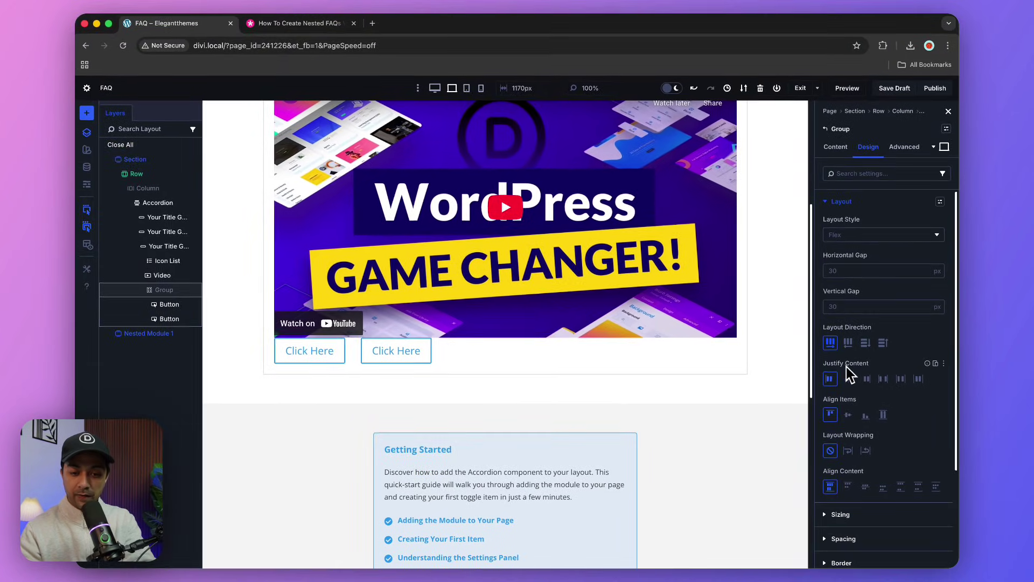
click(867, 380)
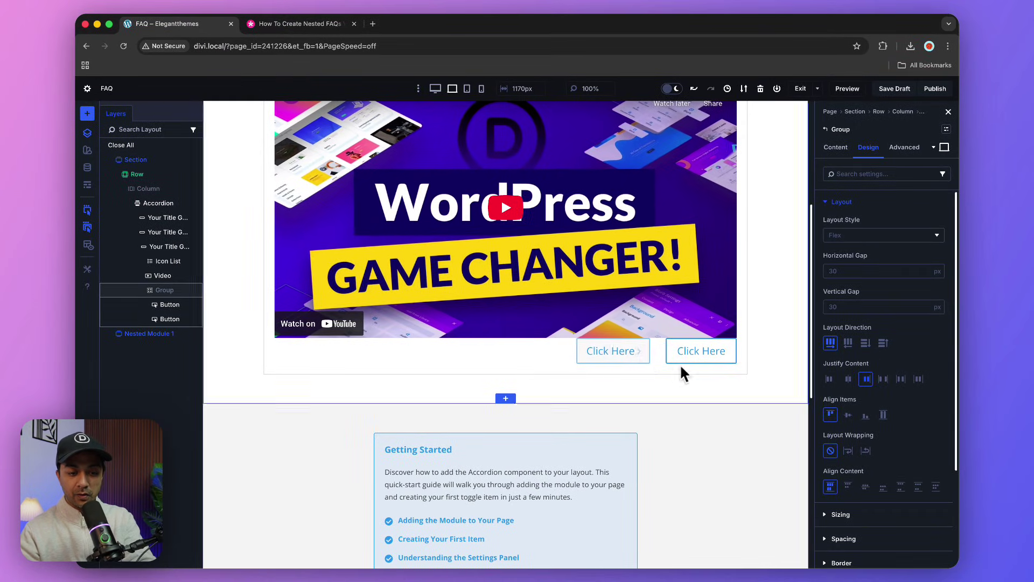
scroll(572, 325, up, 5)
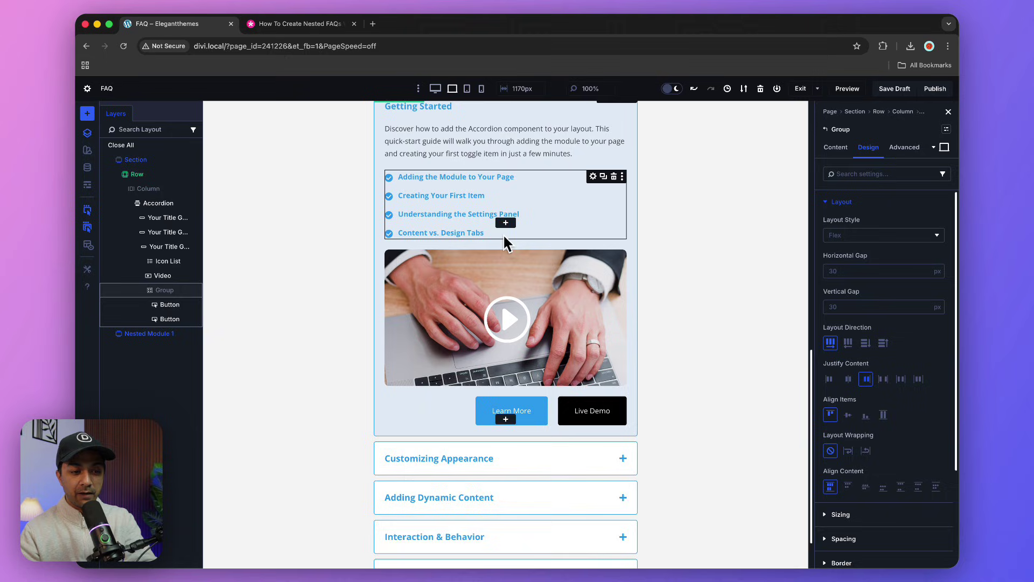
scroll(505, 237, up, 1)
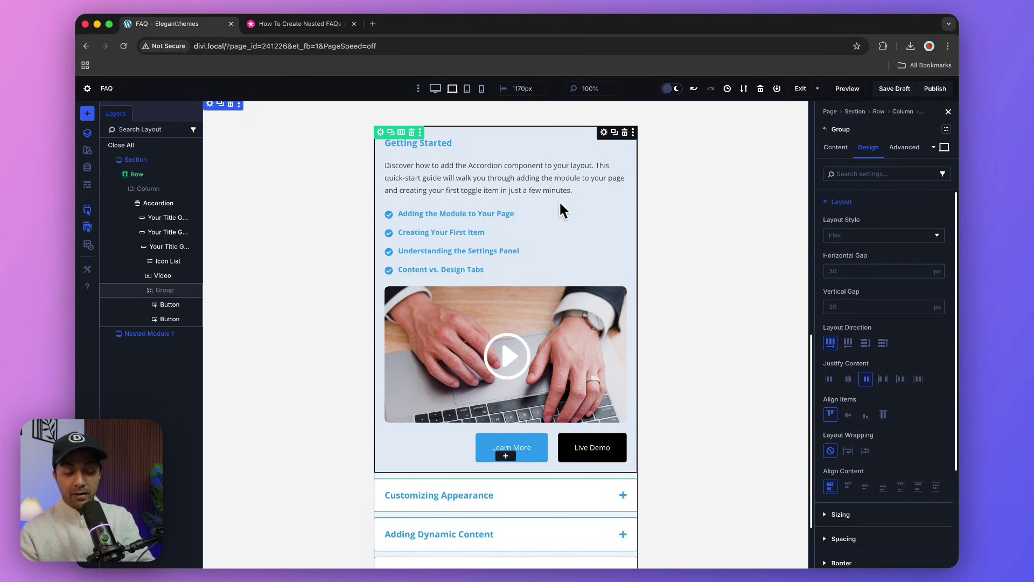
right_click(594, 217)
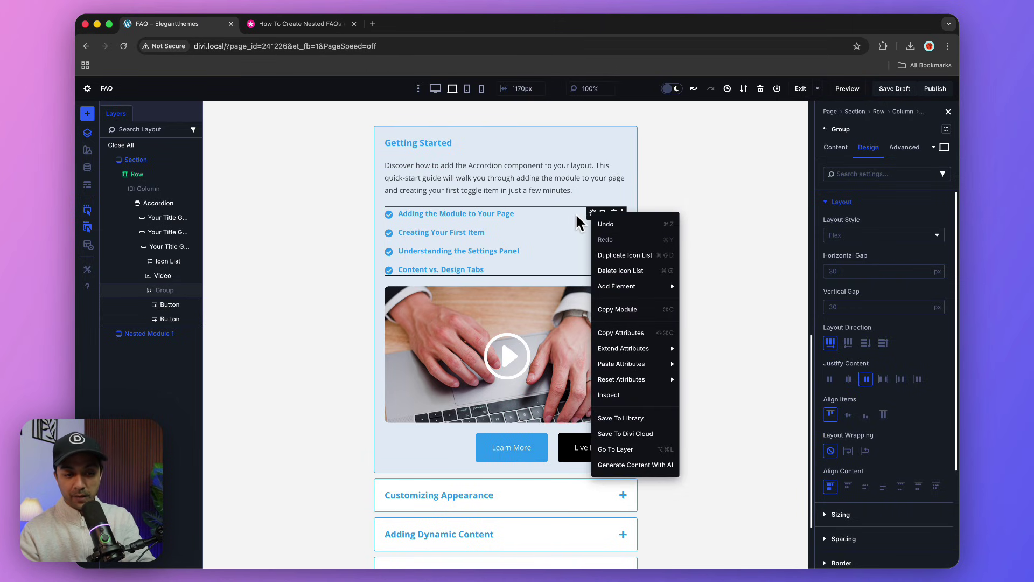
click(575, 212)
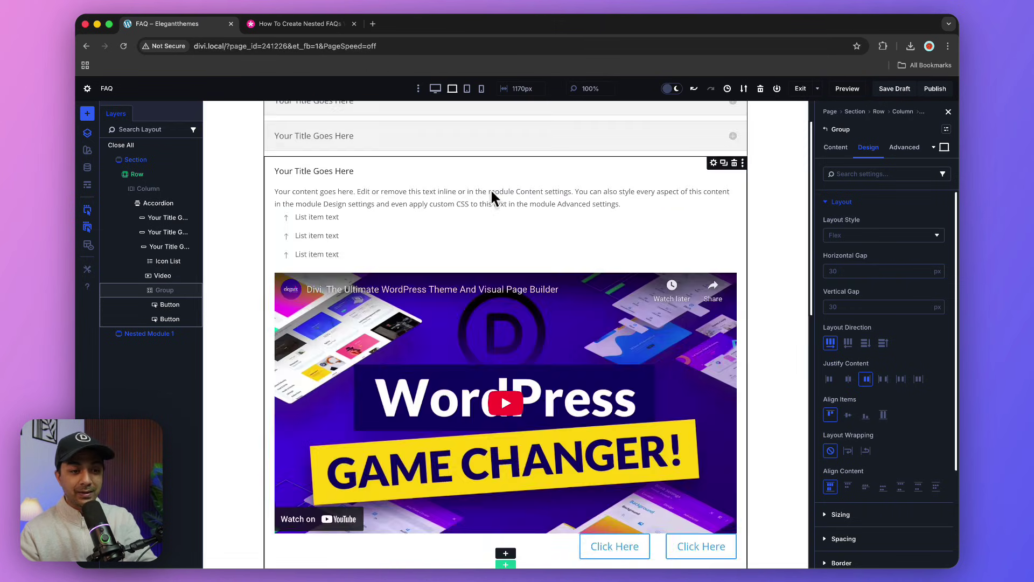
scroll(479, 345, down, 1)
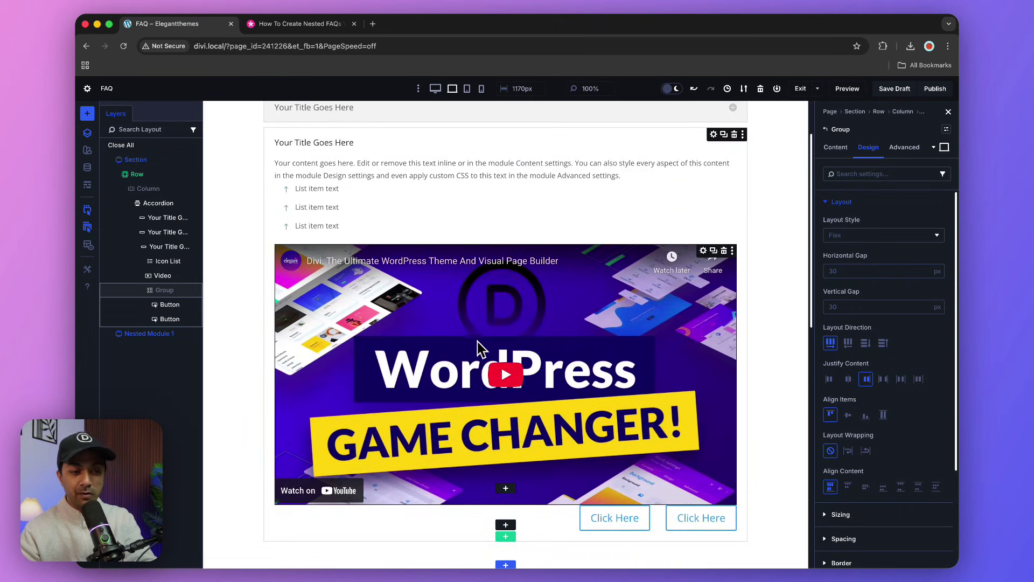
scroll(477, 345, down, 10)
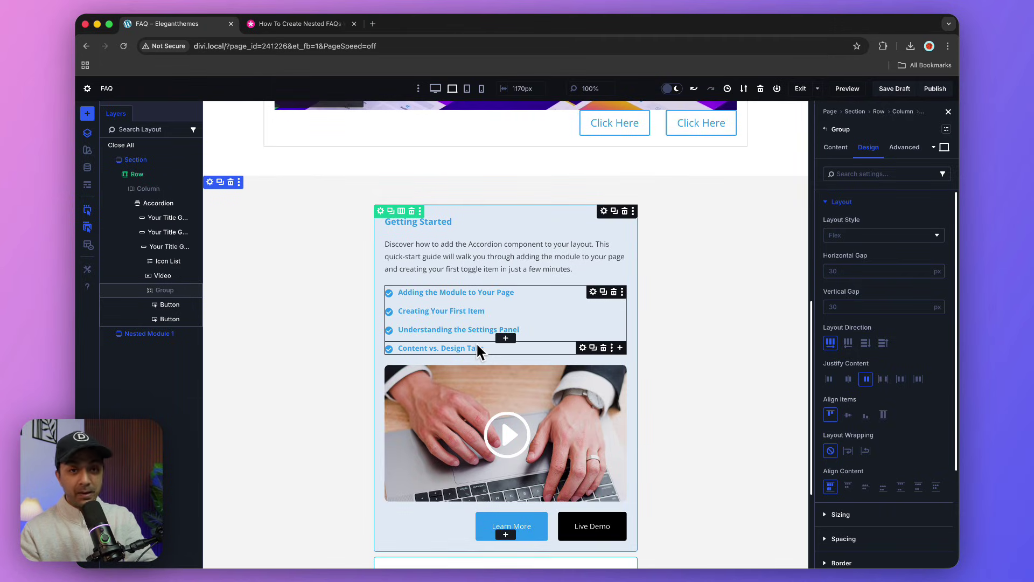